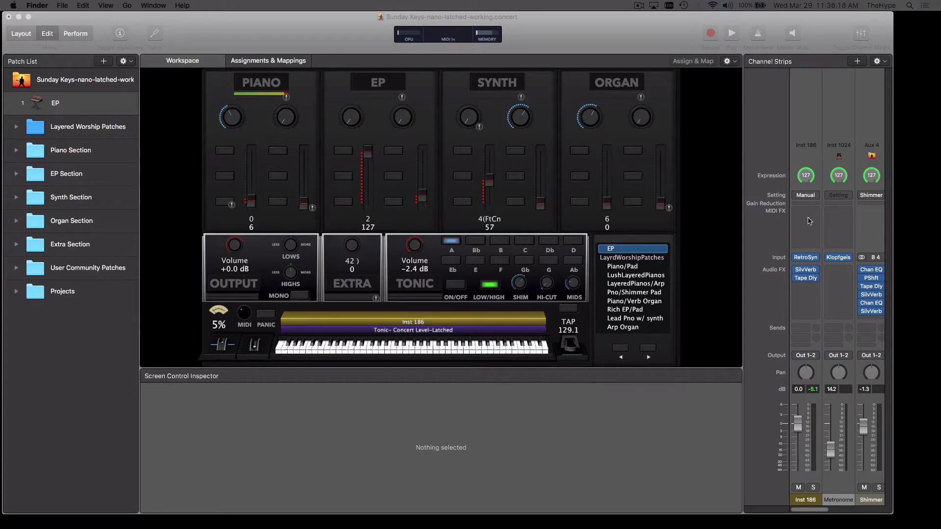
After a look at Retro Synth, insert Modifier then Modulator into Inst 186's MIDI FX slots.
{"action": "left_click", "coordinate": [767, 207]}
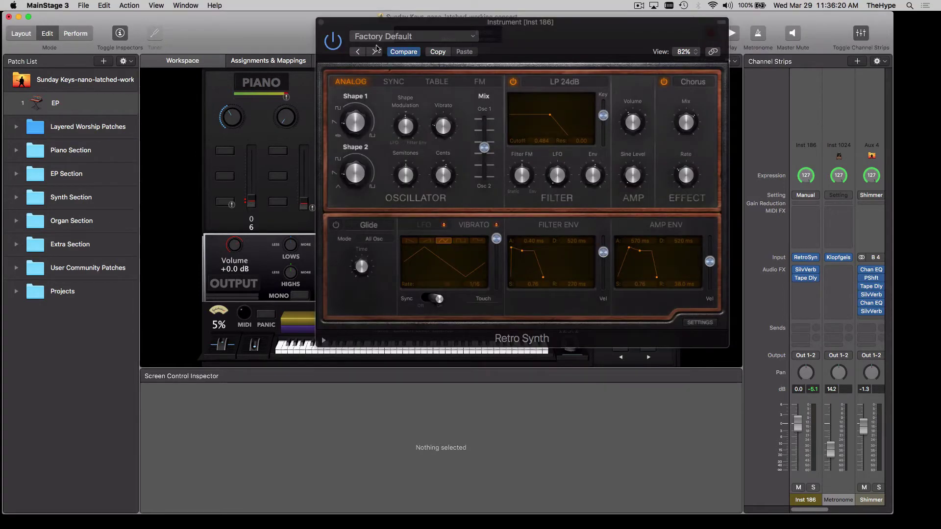
{"action": "left_click", "coordinate": [322, 23]}
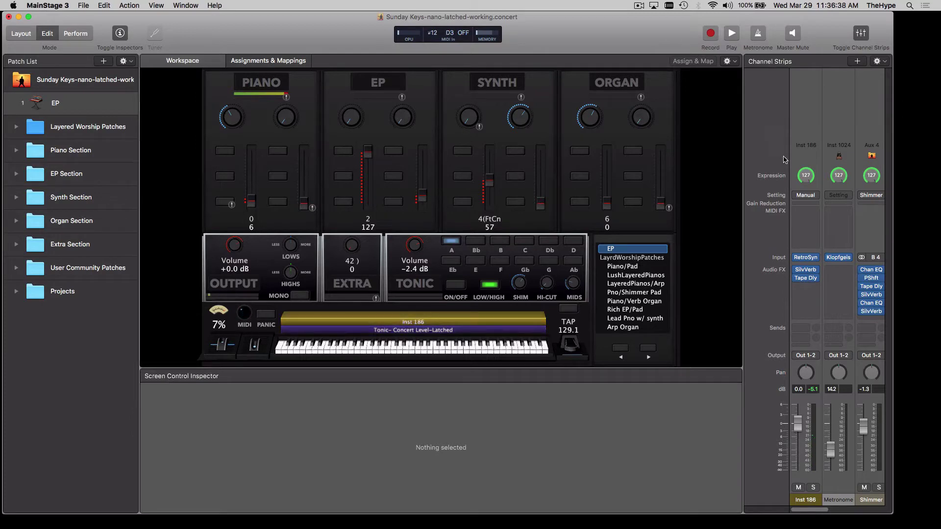
{"action": "left_click", "coordinate": [807, 213]}
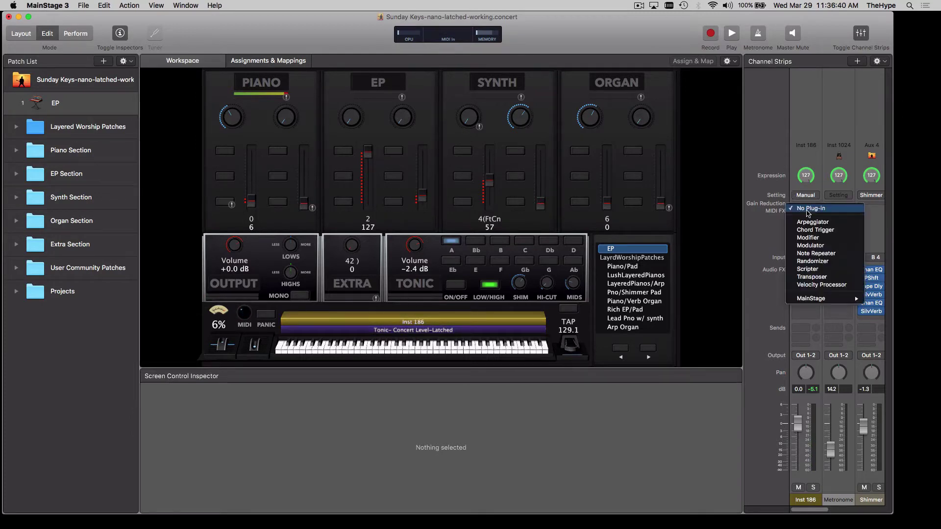
{"action": "left_click", "coordinate": [813, 239]}
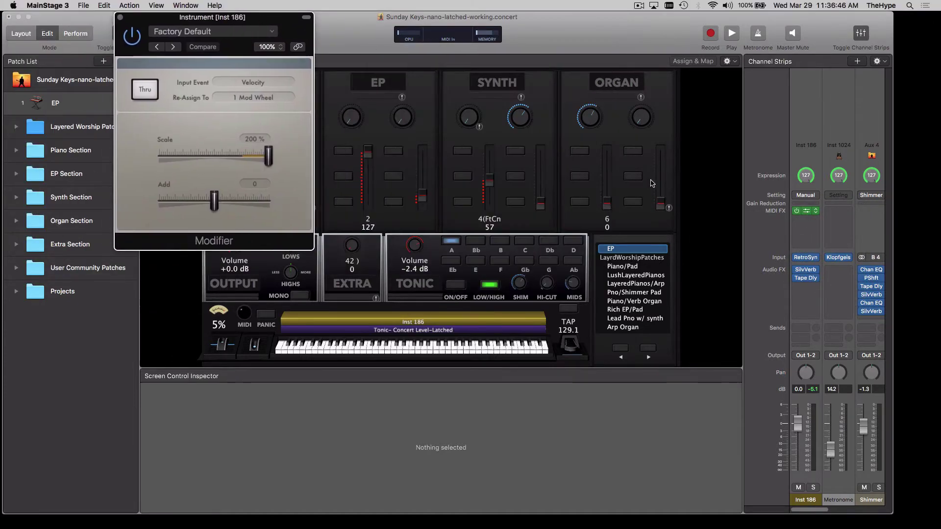
{"action": "left_click", "coordinate": [813, 212]}
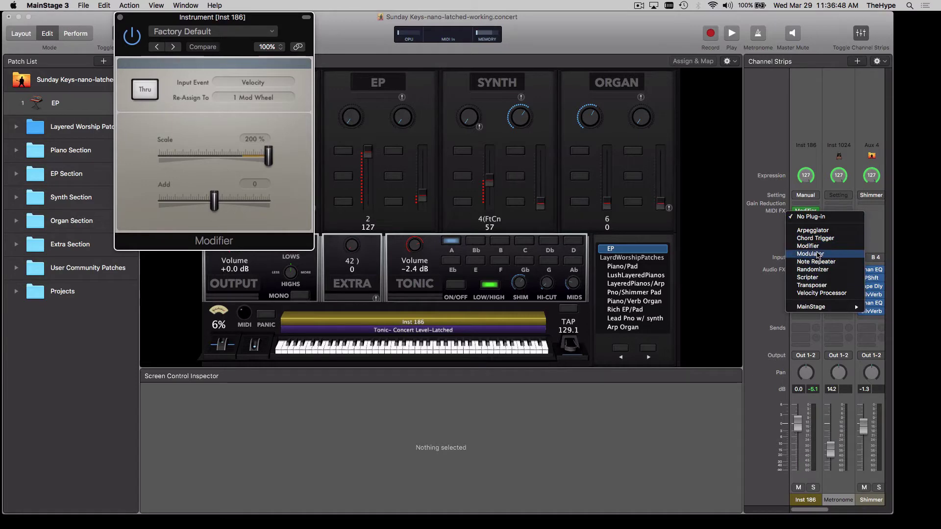
{"action": "left_click", "coordinate": [818, 254]}
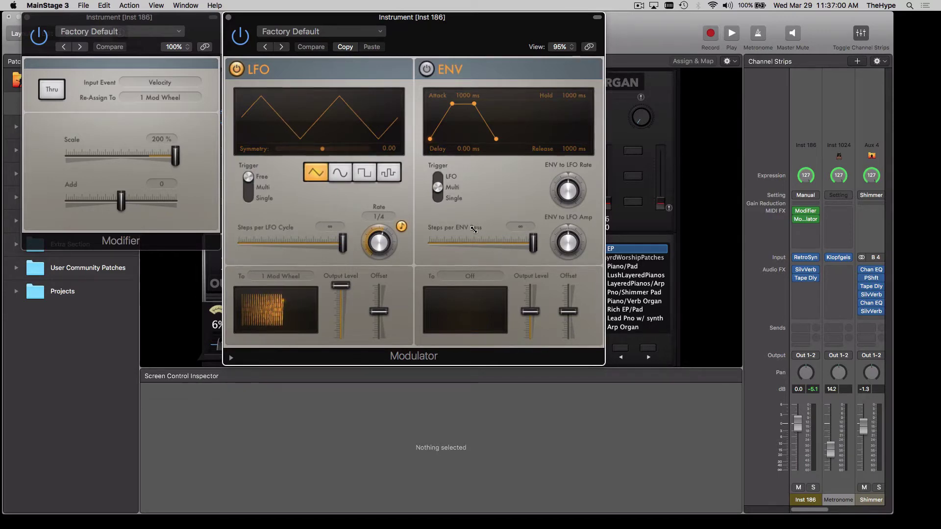
Shrink the Modulator window and bypass the Modulator effect.
{"action": "left_click_drag", "start_coordinate": [603, 365], "coordinate": [475, 266]}
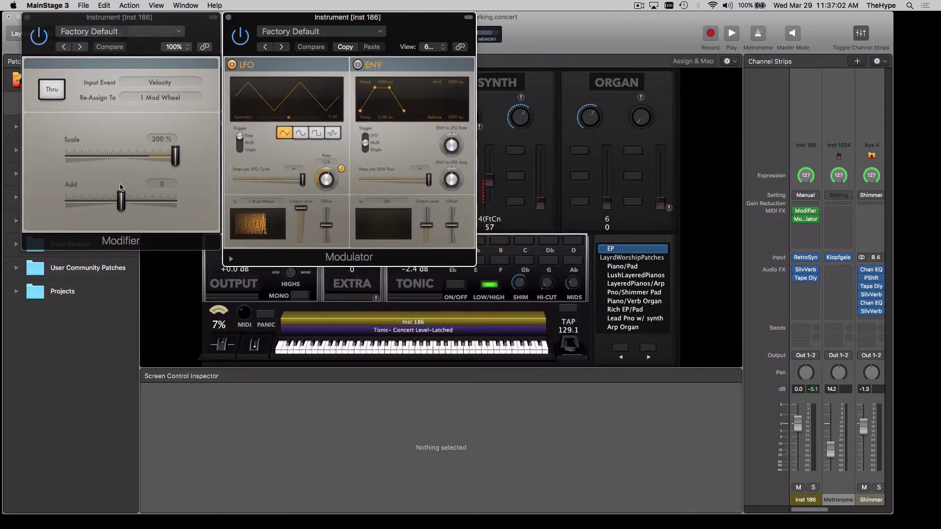
{"action": "left_click", "coordinate": [238, 36]}
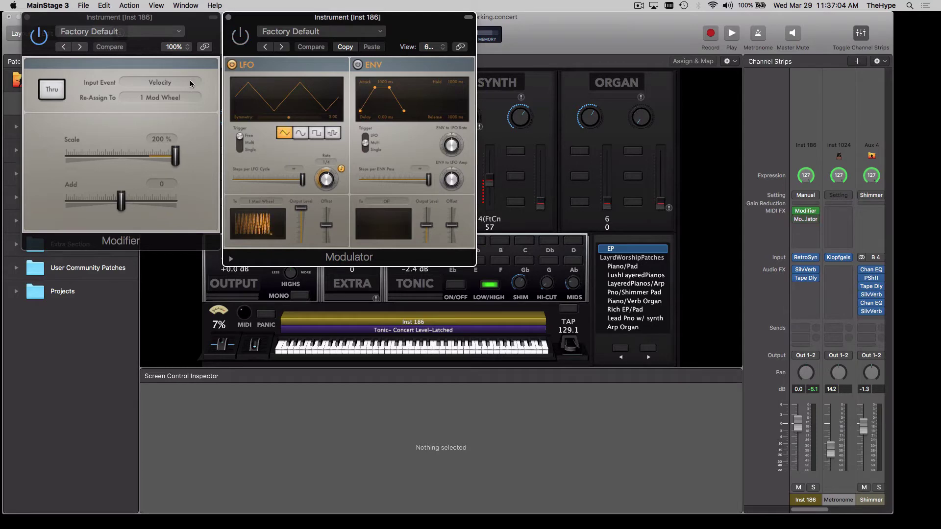
{"action": "left_click", "coordinate": [162, 84]}
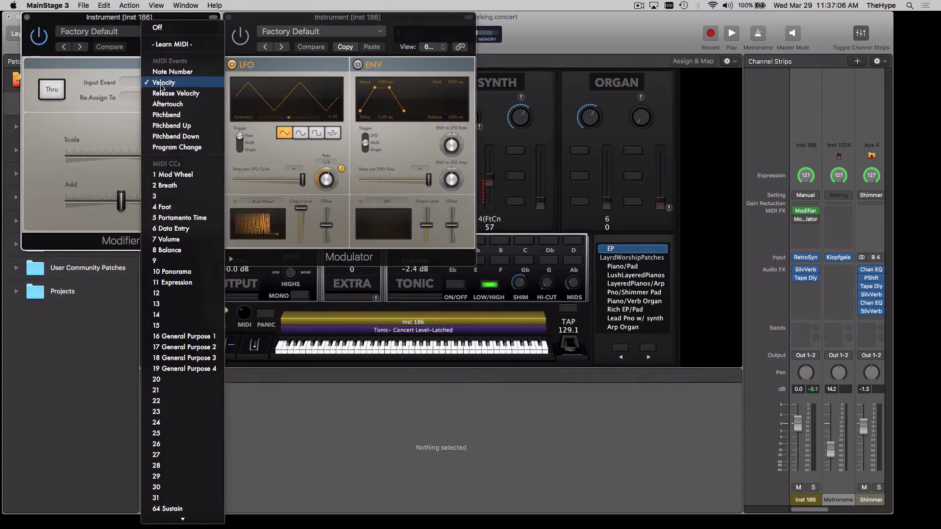
{"action": "left_click", "coordinate": [111, 60]}
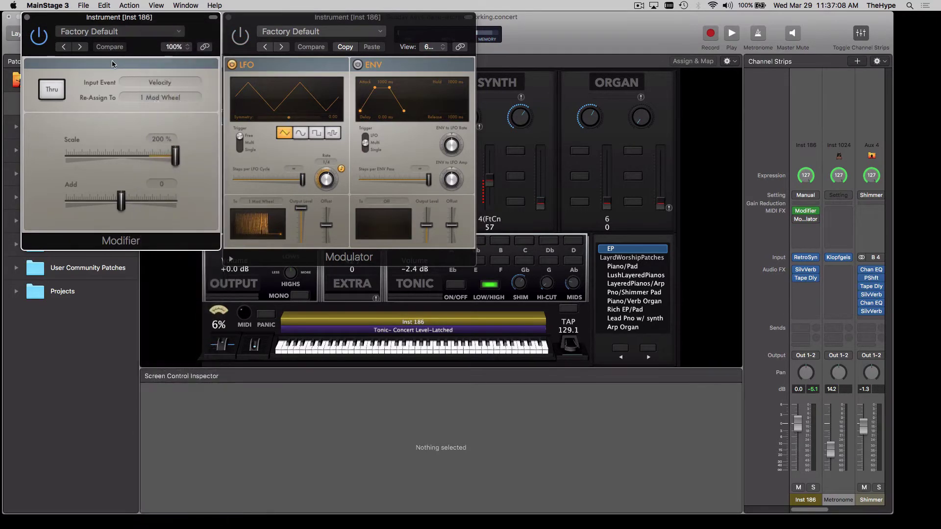
Set Modifier Input Event to 1 Mod Wheel and Re-Assign To to Learn Plug-in Parameter.
{"action": "left_click", "coordinate": [158, 83]}
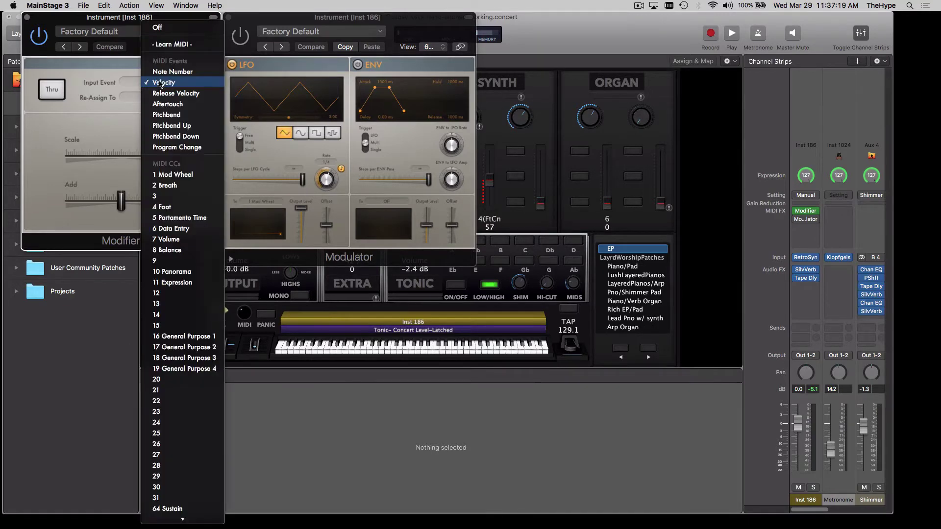
{"action": "left_click", "coordinate": [175, 174]}
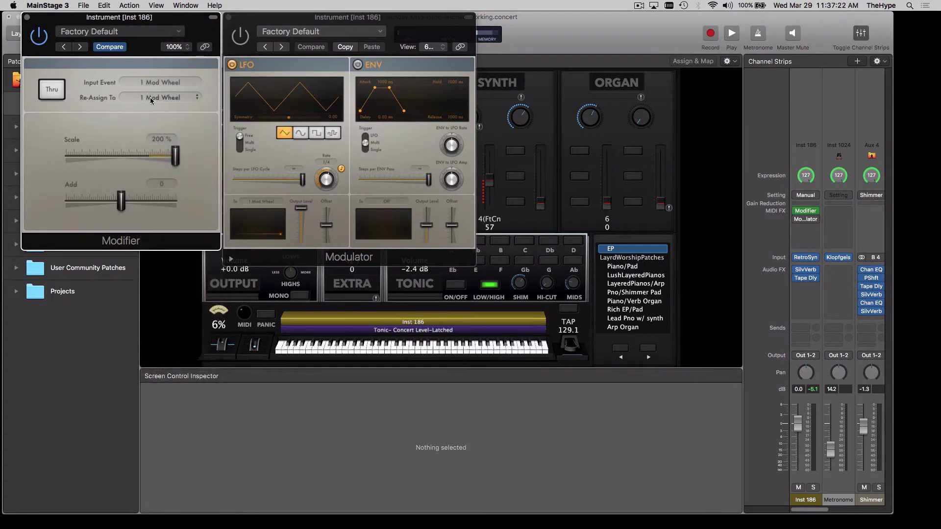
{"action": "left_click", "coordinate": [150, 97]}
{"action": "scroll", "coordinate": [166, 147], "scroll_direction": "up", "scroll_amount": 5}
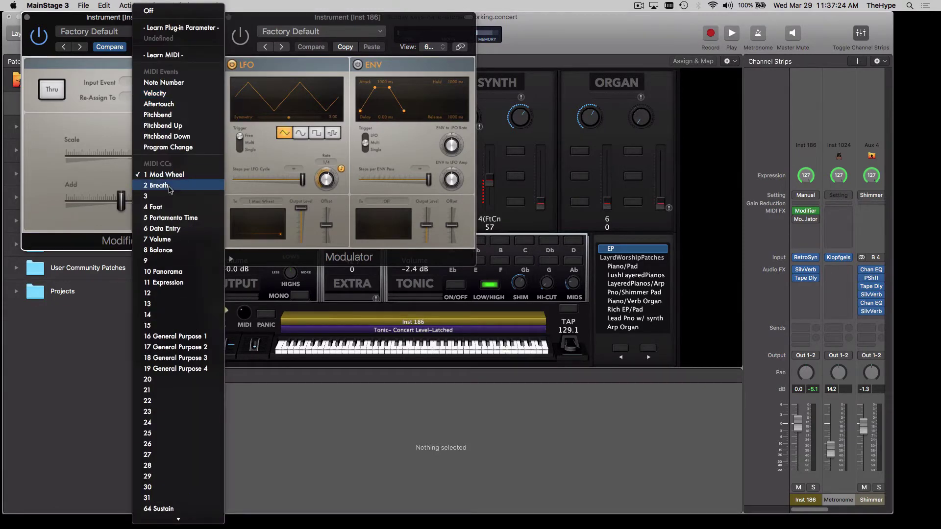
{"action": "left_click", "coordinate": [185, 28]}
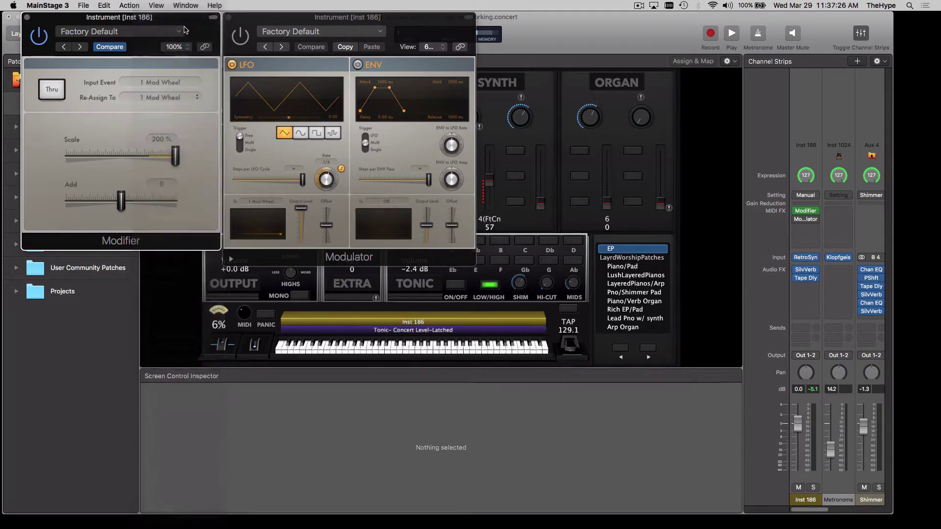
Learn SilverVerb's Wet slider as the Modifier target and lower Modifier Scale to 100%.
{"action": "left_click", "coordinate": [806, 270]}
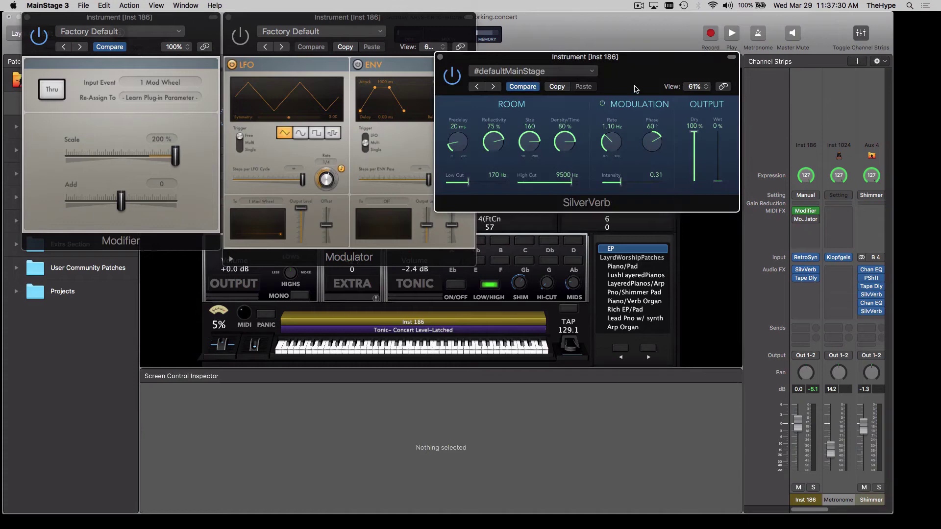
{"action": "left_click_drag", "start_coordinate": [633, 72], "coordinate": [601, 34]}
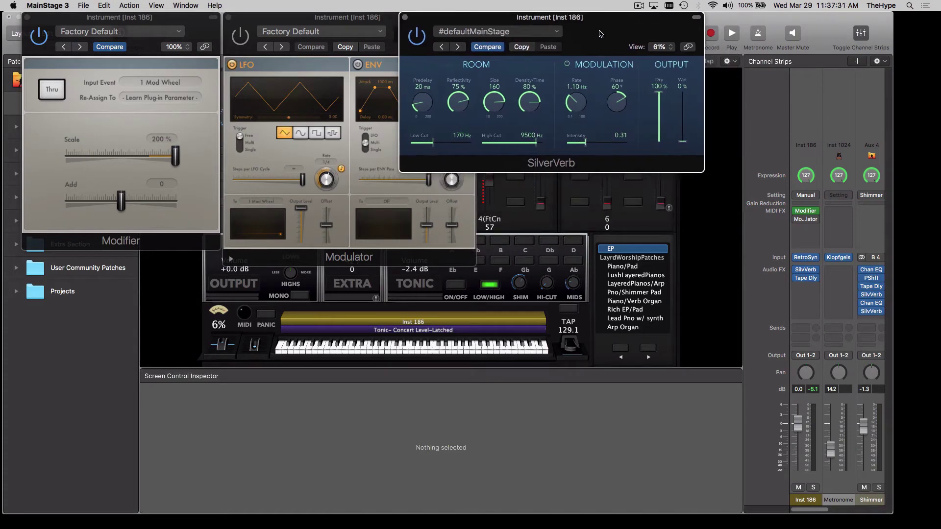
{"action": "left_click", "coordinate": [683, 143]}
{"action": "left_click_drag", "start_coordinate": [174, 155], "coordinate": [149, 155]}
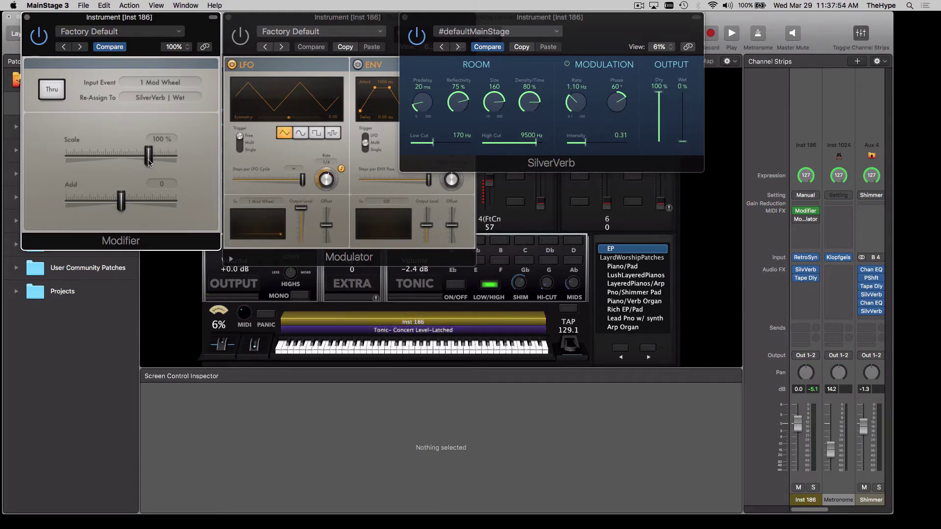
Keep Modifier Scale at 100% and raise Add to 61, putting SilverVerb Wet at 48%.
{"action": "left_click_drag", "start_coordinate": [149, 163], "coordinate": [136, 169]}
{"action": "mouse_move", "coordinate": [137, 159]}
{"action": "left_mouse_down"}
{"action": "mouse_move", "coordinate": [164, 163]}
{"action": "mouse_move", "coordinate": [149, 163]}
{"action": "left_mouse_up"}
{"action": "left_click_drag", "start_coordinate": [121, 197], "coordinate": [147, 198]}
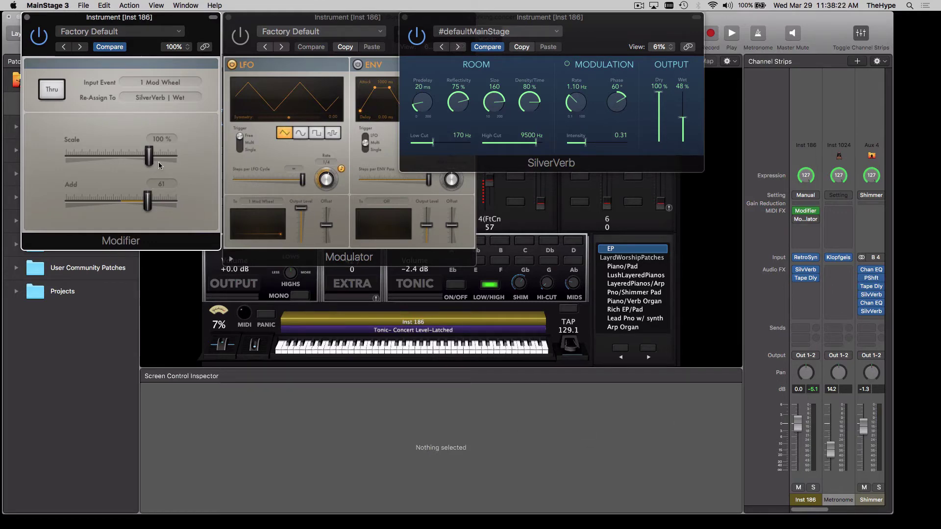
Invert Modifier Scale to -50% with Add at 69, leaving SilverVerb Wet at 14%.
{"action": "left_click_drag", "start_coordinate": [150, 155], "coordinate": [95, 168]}
{"action": "left_click_drag", "start_coordinate": [147, 205], "coordinate": [224, 210]}
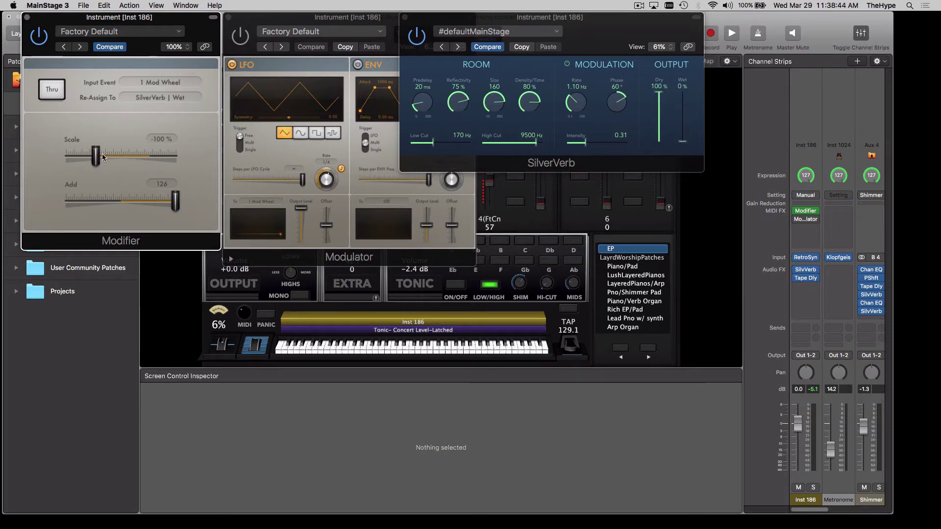
{"action": "left_click_drag", "start_coordinate": [96, 158], "coordinate": [109, 158]}
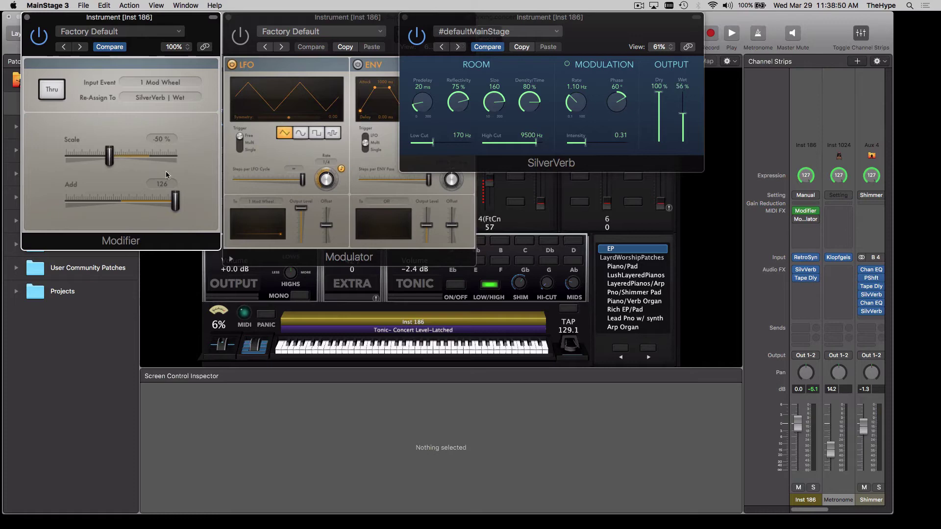
{"action": "left_click_drag", "start_coordinate": [177, 208], "coordinate": [150, 206]}
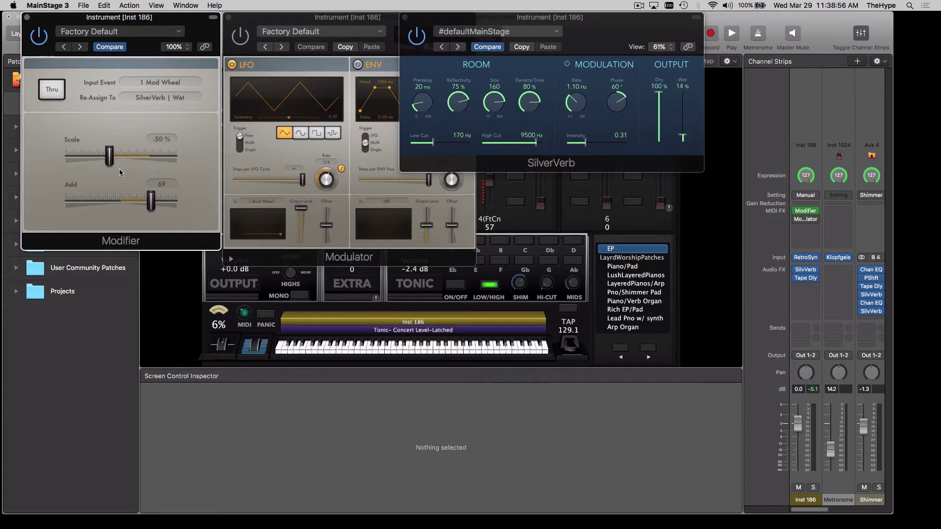
Set the Modifier Input Event to 64 Sustain.
{"action": "left_click", "coordinate": [178, 83]}
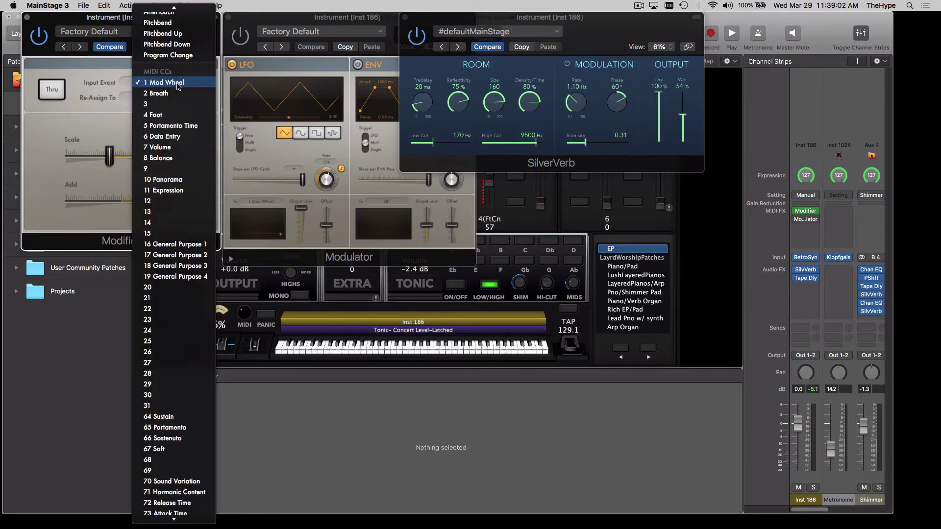
{"action": "scroll", "coordinate": [177, 101], "scroll_direction": "up", "scroll_amount": 2}
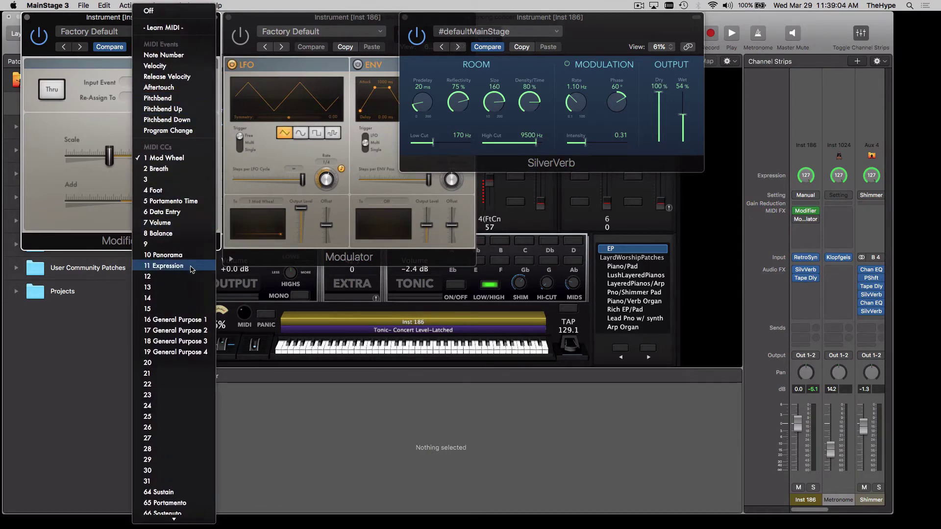
{"action": "scroll", "coordinate": [194, 250], "scroll_direction": "down", "scroll_amount": 10}
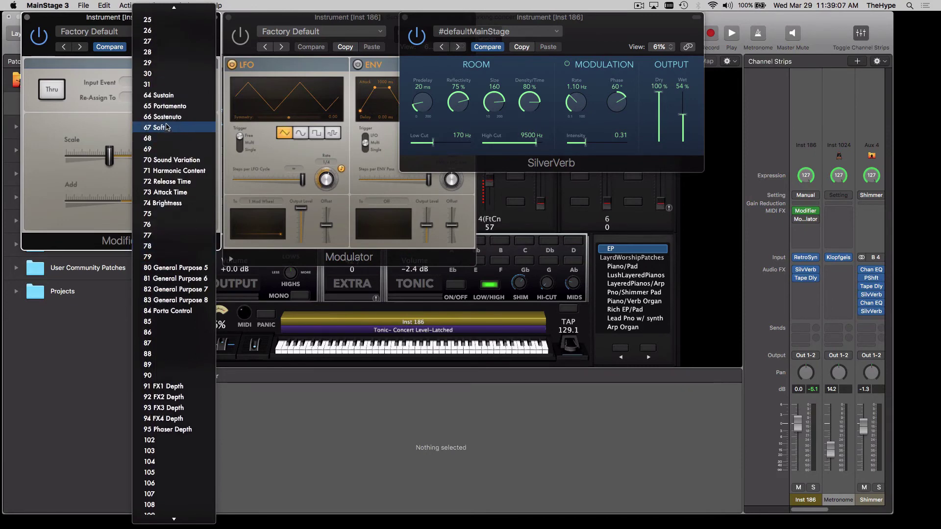
{"action": "left_click", "coordinate": [159, 96]}
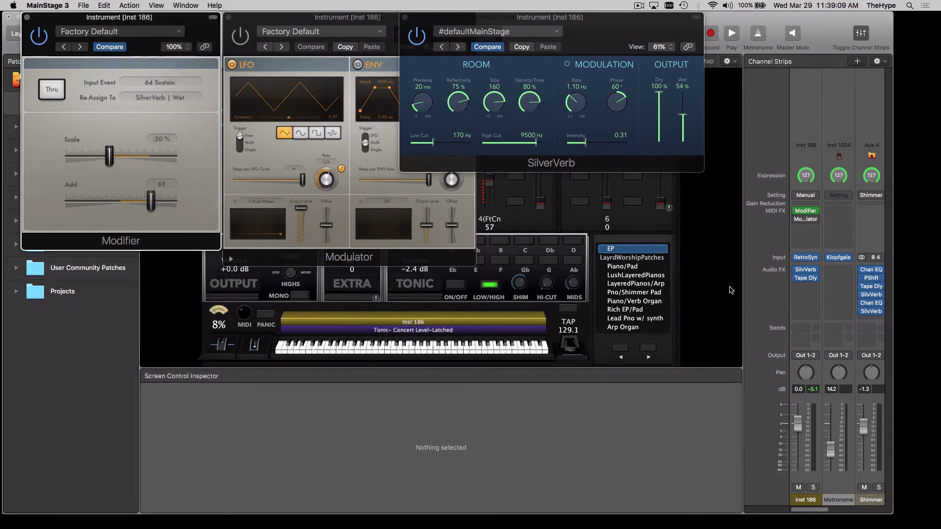
Learn Tape Delay Freeze as the Modifier target, with Scale 100% and Add near 0.
{"action": "left_click", "coordinate": [807, 277]}
{"action": "left_click_drag", "start_coordinate": [670, 223], "coordinate": [450, 3]}
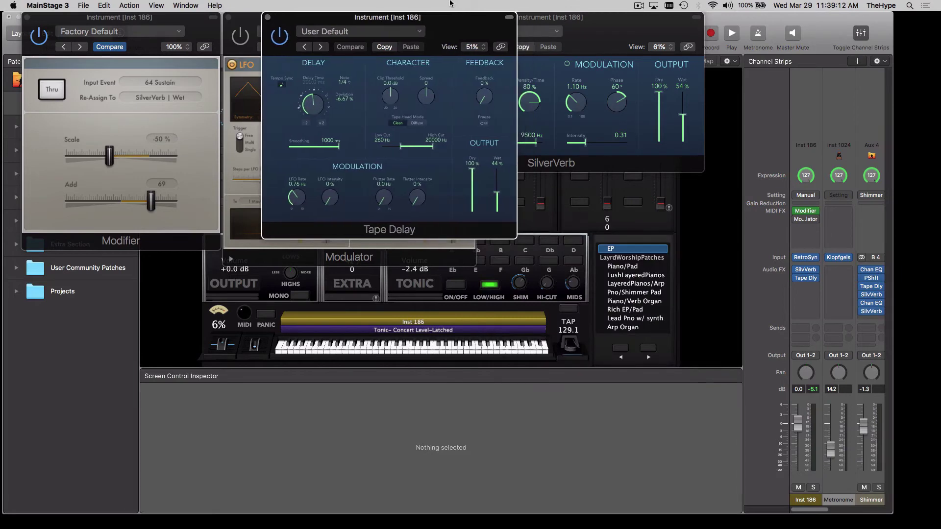
{"action": "left_click", "coordinate": [195, 97]}
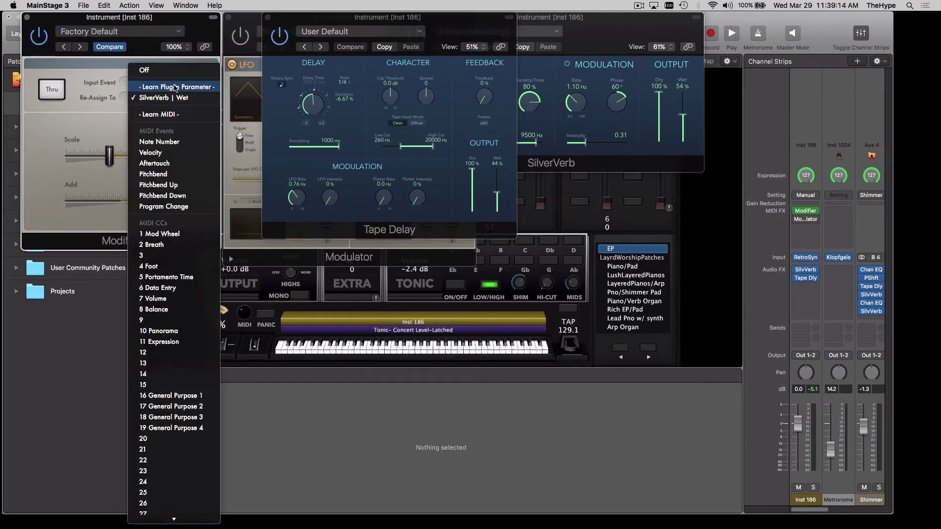
{"action": "left_click", "coordinate": [175, 88]}
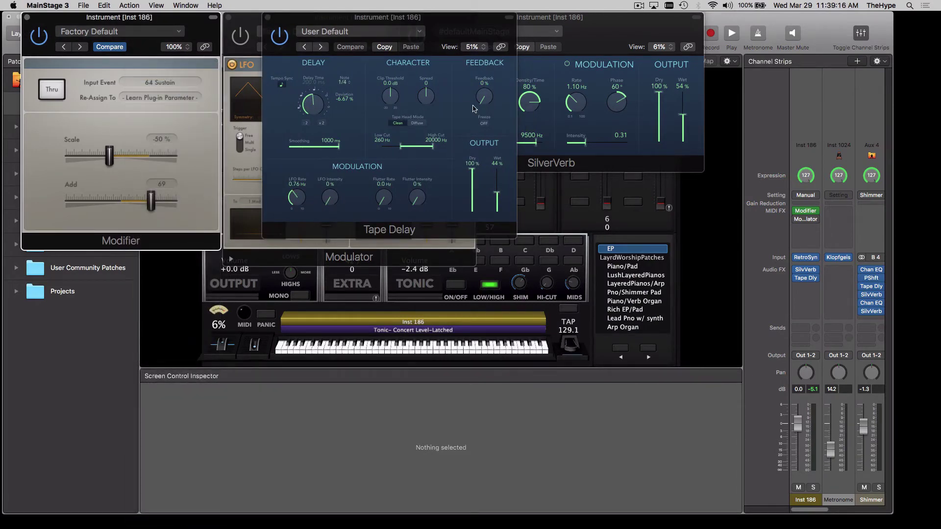
{"action": "left_click", "coordinate": [484, 123]}
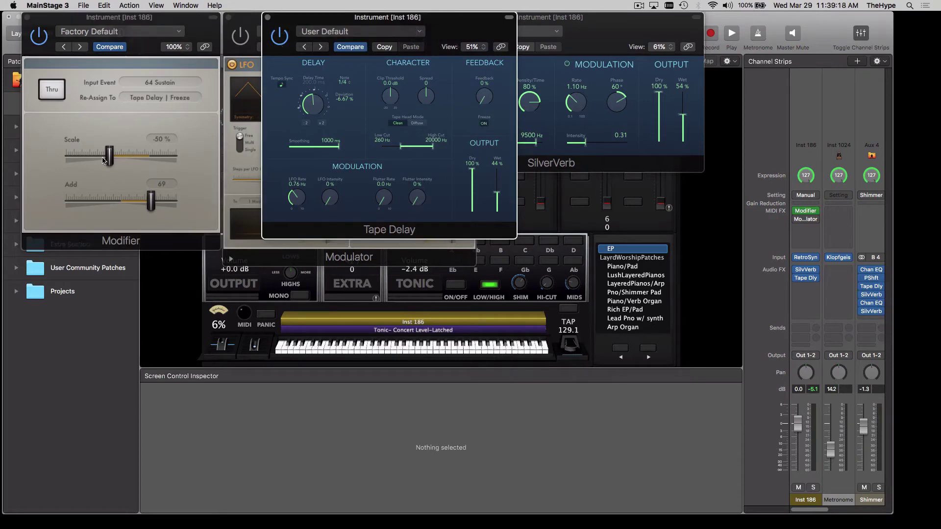
{"action": "left_click_drag", "start_coordinate": [109, 158], "coordinate": [150, 158]}
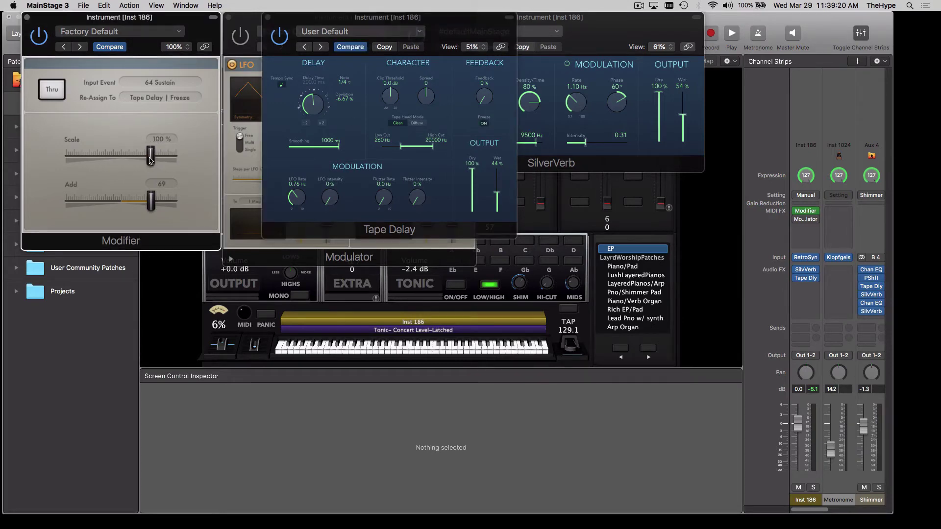
{"action": "left_click_drag", "start_coordinate": [151, 203], "coordinate": [122, 202]}
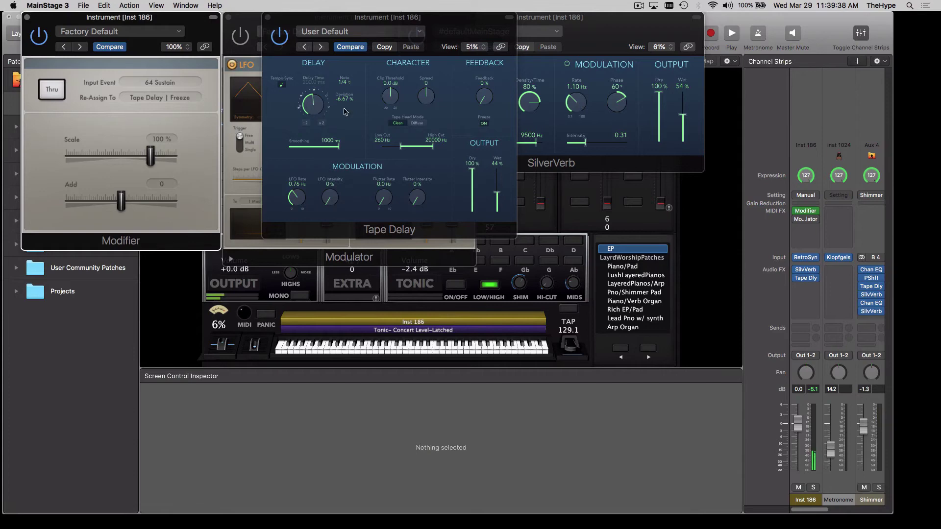
Set Tape Delay Wet to 100% and Feedback to 33%, then close its window.
{"action": "left_click_drag", "start_coordinate": [497, 192], "coordinate": [493, 147]}
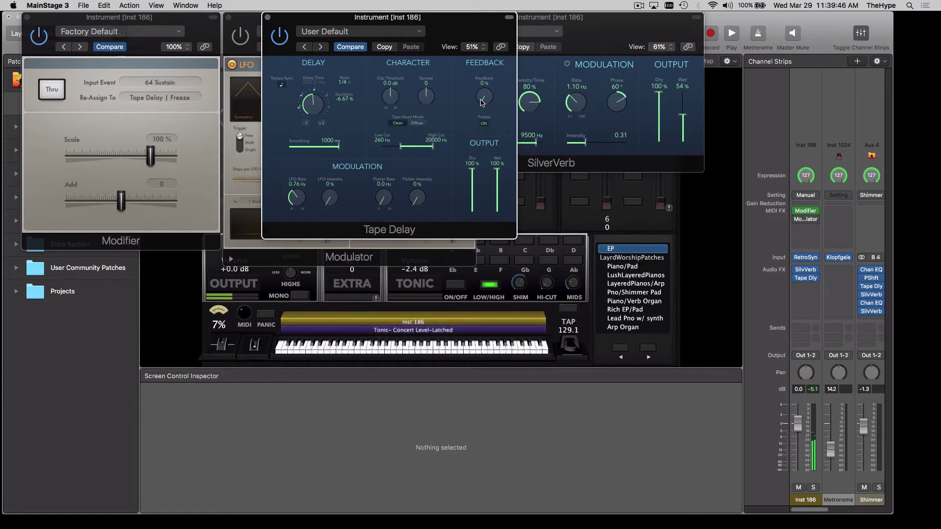
{"action": "left_click_drag", "start_coordinate": [483, 103], "coordinate": [467, 79]}
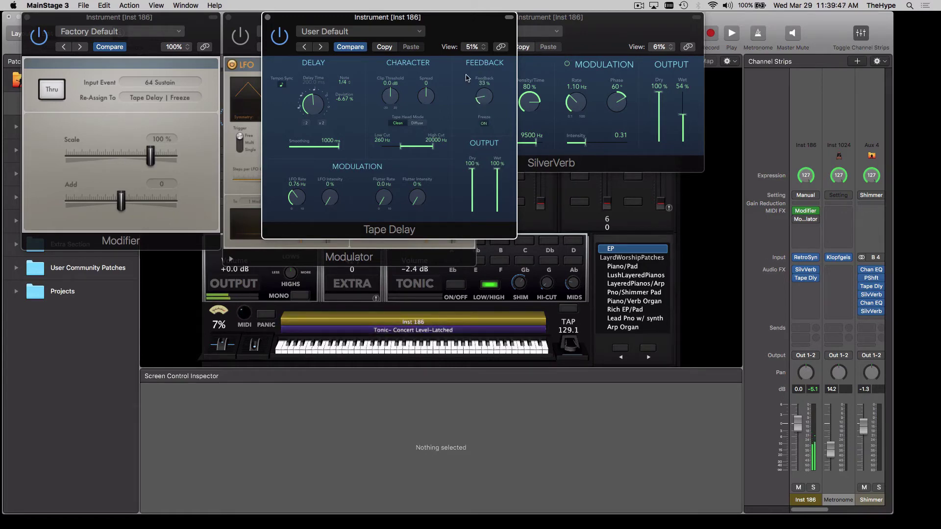
{"action": "left_click", "coordinate": [268, 18]}
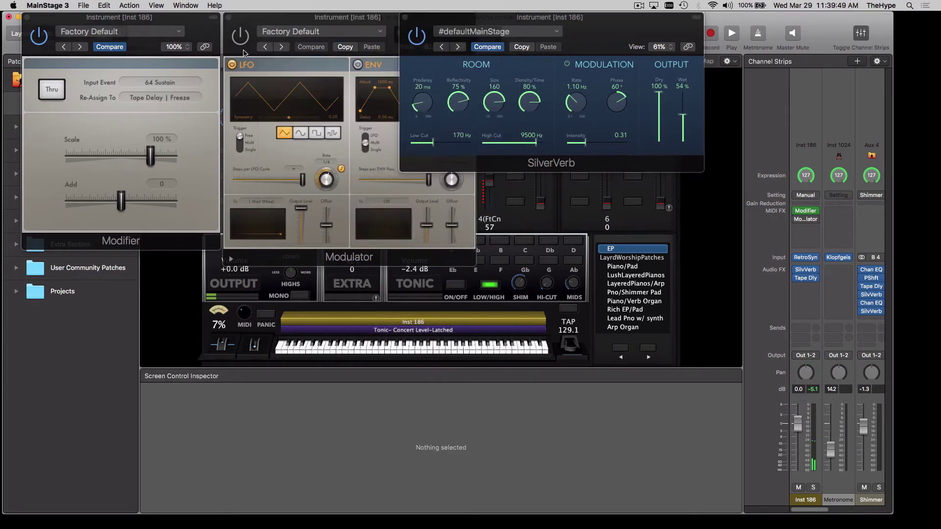
Close the Modifier window, then move the Modulator window left and enlarge it beside SilverVerb.
{"action": "left_click", "coordinate": [27, 17]}
{"action": "left_click_drag", "start_coordinate": [268, 17], "coordinate": [206, 4]}
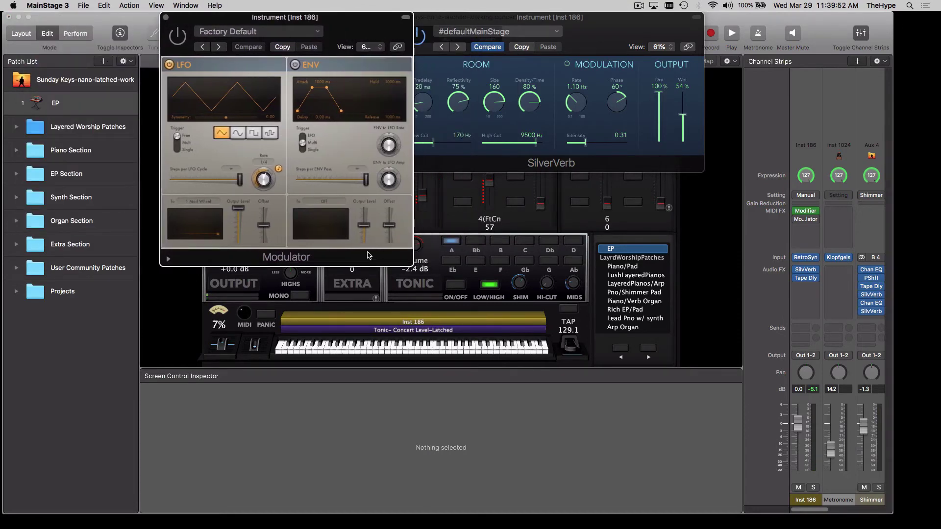
{"action": "left_click_drag", "start_coordinate": [379, 25], "coordinate": [299, 26]}
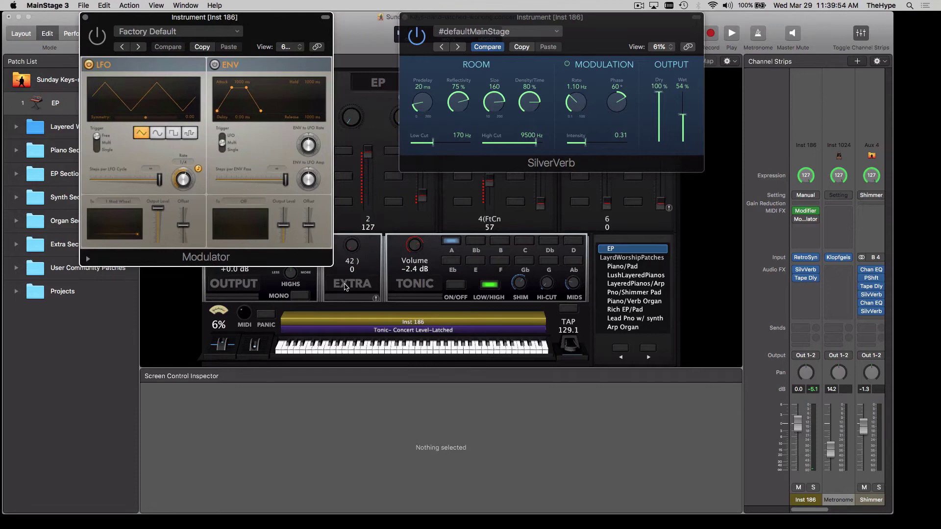
{"action": "left_click_drag", "start_coordinate": [331, 268], "coordinate": [445, 352]}
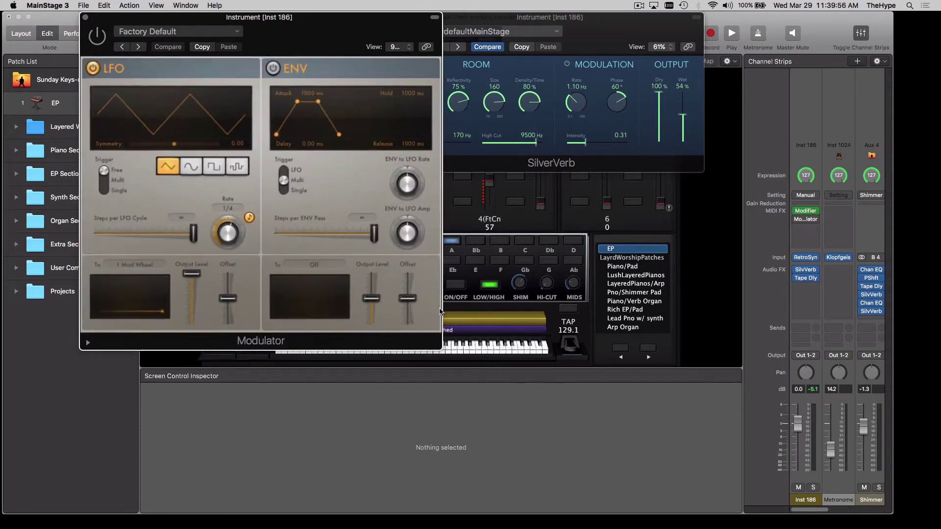
{"action": "left_click_drag", "start_coordinate": [321, 43], "coordinate": [282, 43]}
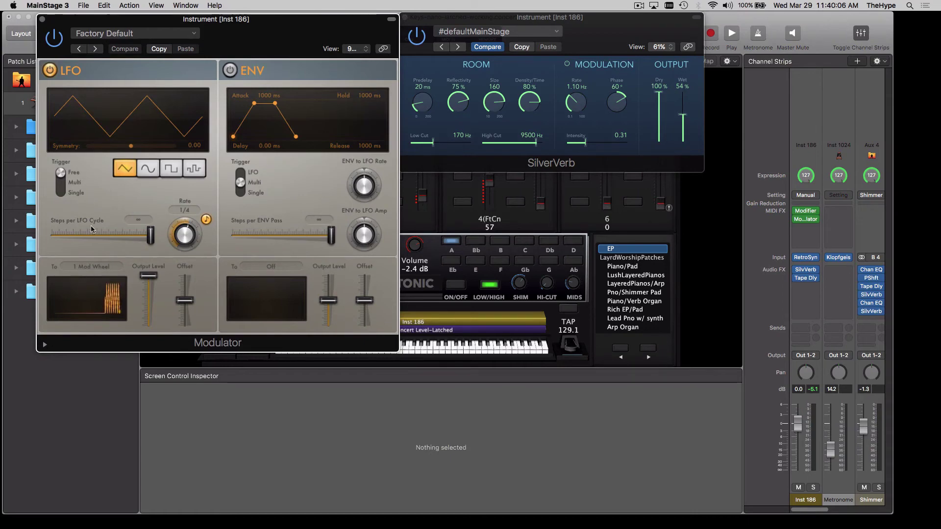
Route the Modulator LFO to SilverVerb's modulation Rate and set SilverVerb Intensity to 0.90.
{"action": "left_click", "coordinate": [105, 266]}
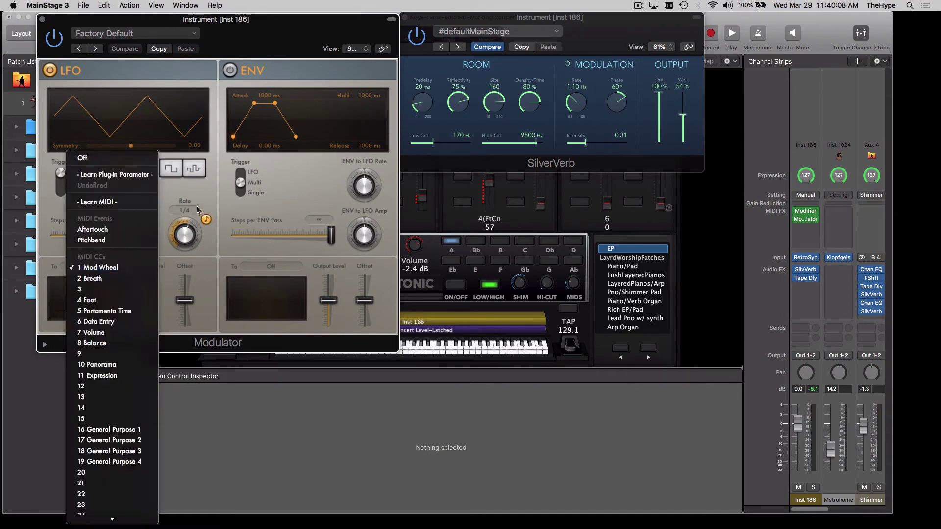
{"action": "left_click", "coordinate": [100, 175]}
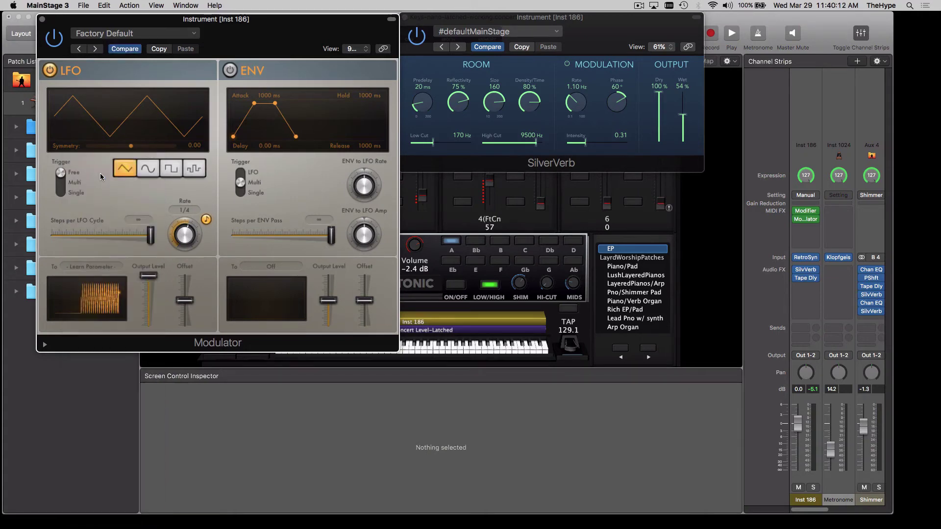
{"action": "left_click", "coordinate": [103, 267]}
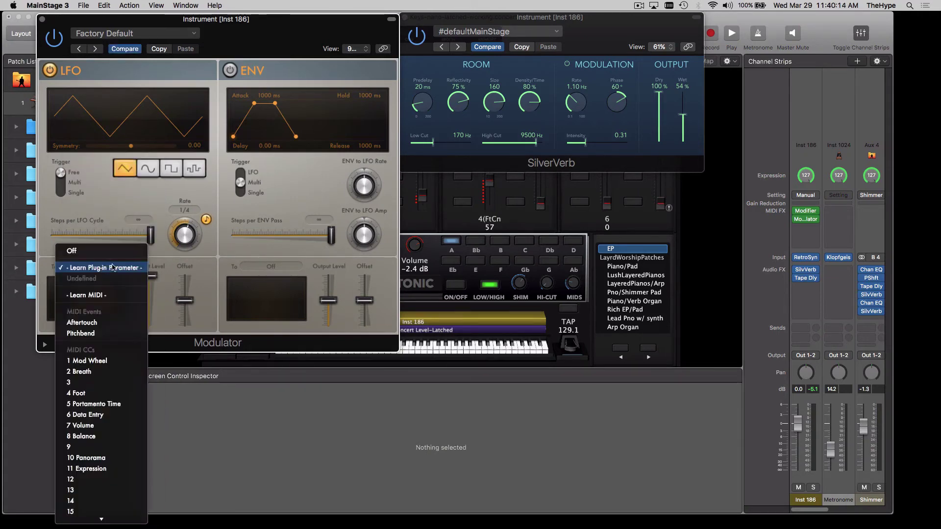
{"action": "left_click", "coordinate": [110, 277]}
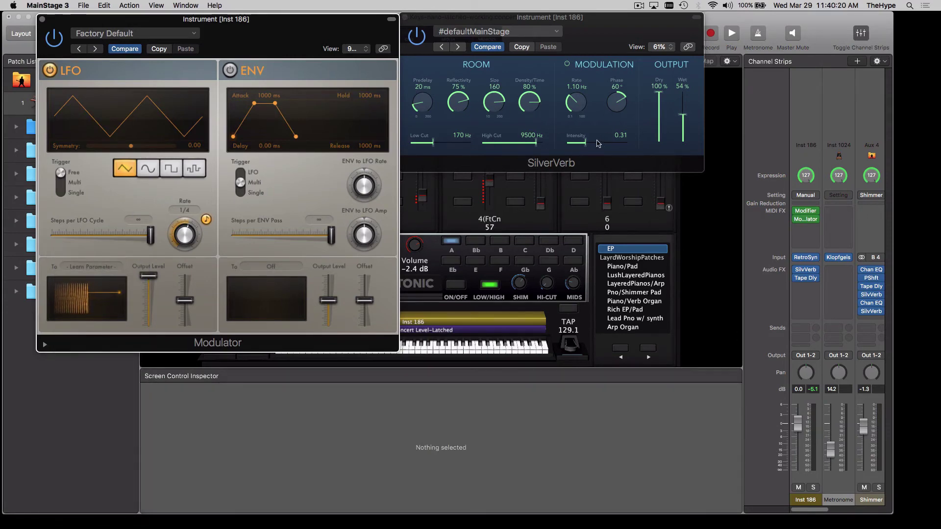
{"action": "left_click", "coordinate": [577, 101]}
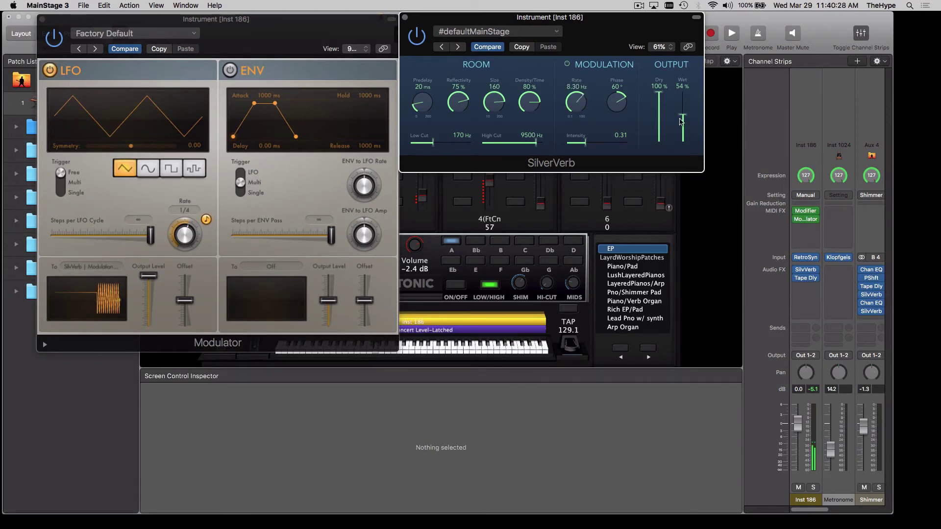
{"action": "left_click_drag", "start_coordinate": [587, 143], "coordinate": [623, 145]}
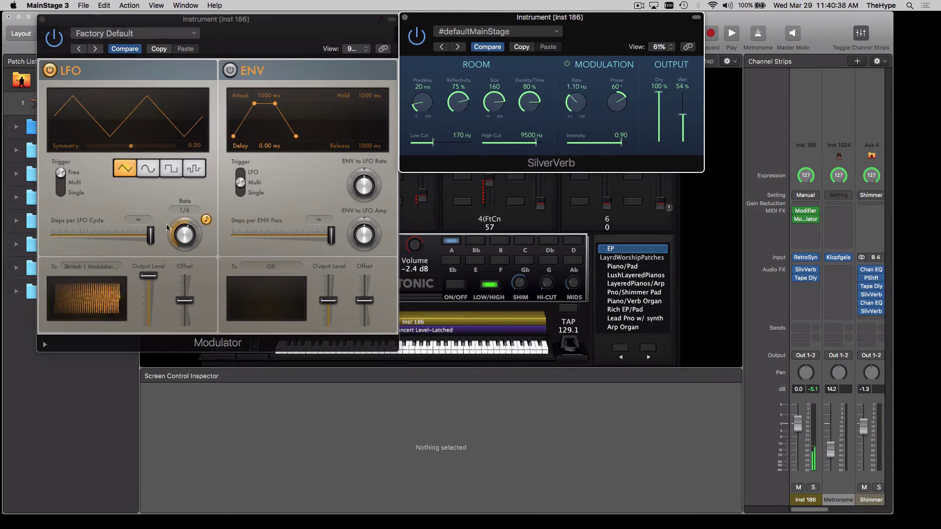
Give the Modulator LFO a slower random waveform with Smoothing 0.81 and enable ENV.
{"action": "left_click_drag", "start_coordinate": [184, 234], "coordinate": [185, 245]}
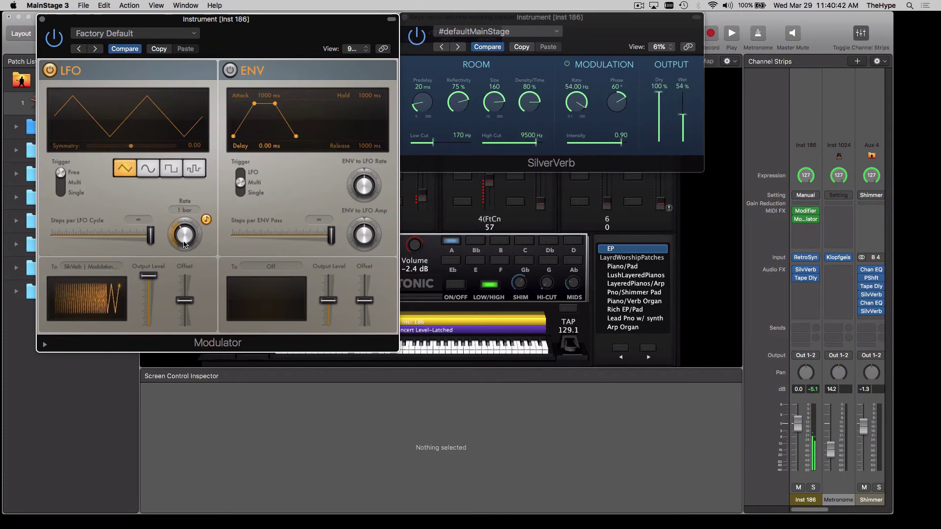
{"action": "left_click", "coordinate": [147, 167]}
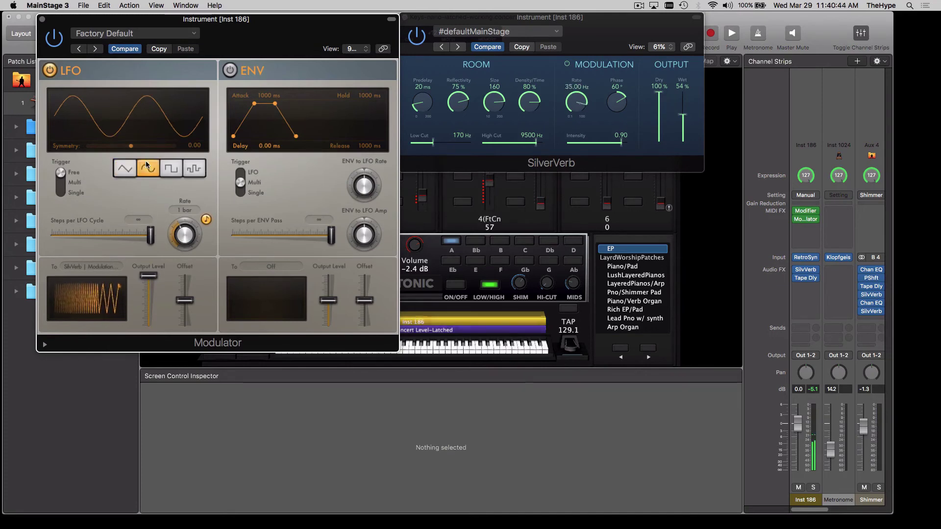
{"action": "left_click", "coordinate": [175, 172]}
{"action": "left_click", "coordinate": [193, 168]}
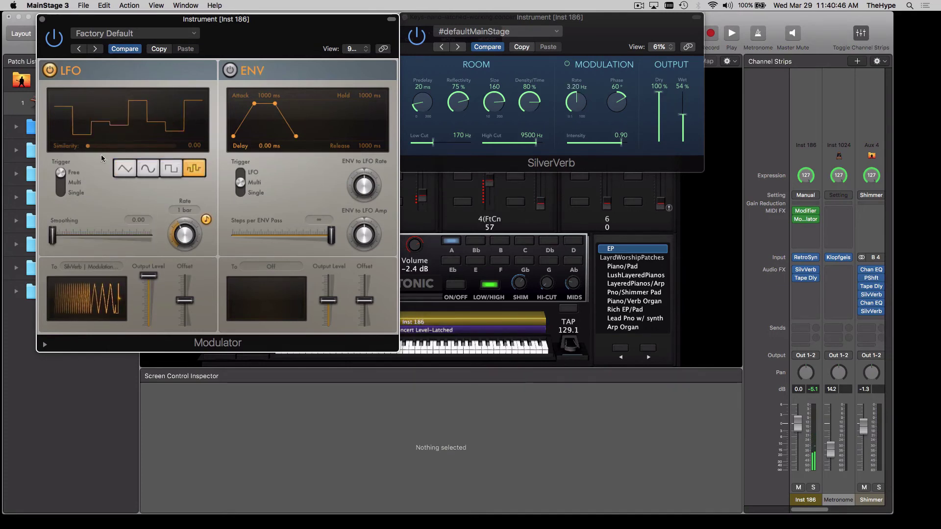
{"action": "left_click", "coordinate": [61, 182]}
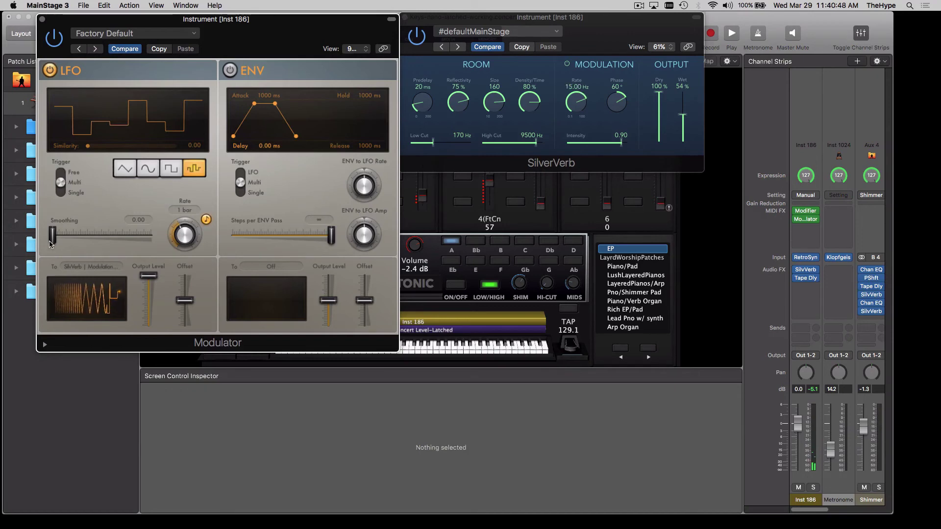
{"action": "left_click_drag", "start_coordinate": [53, 235], "coordinate": [121, 149]}
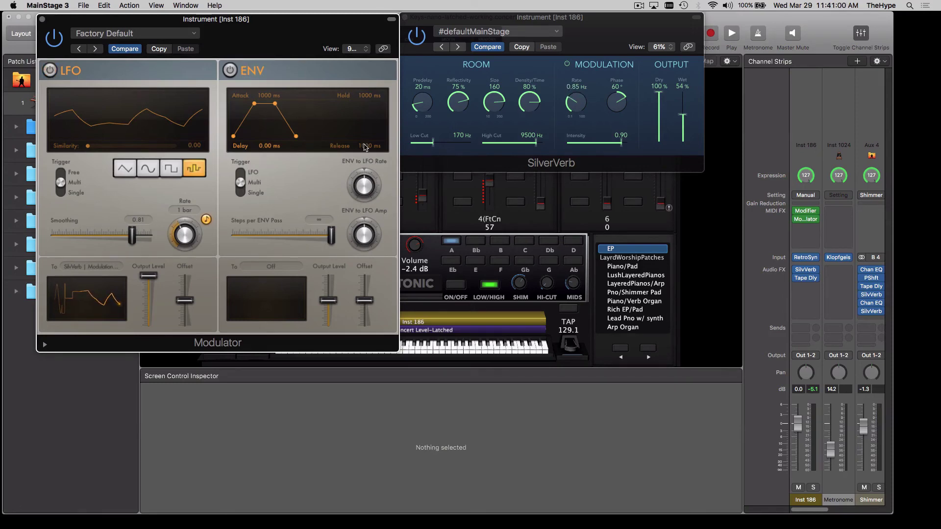
{"action": "left_click", "coordinate": [228, 72]}
Lower SilverVerb's Wet to 28%, then use Learn Plug-in Parameter to make Wet the envelope's target.
{"action": "left_click_drag", "start_coordinate": [309, 24], "coordinate": [306, 23]}
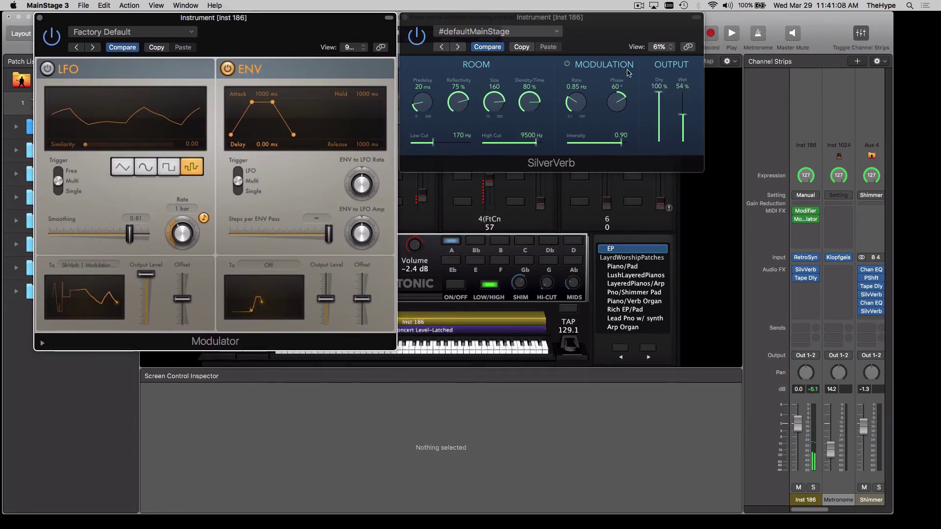
{"action": "left_click_drag", "start_coordinate": [683, 115], "coordinate": [686, 132]}
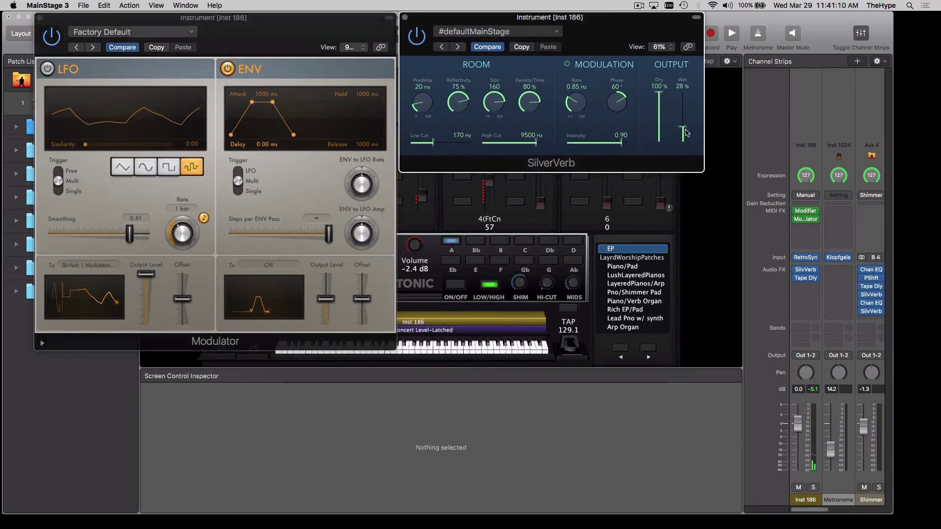
{"action": "left_click", "coordinate": [292, 265]}
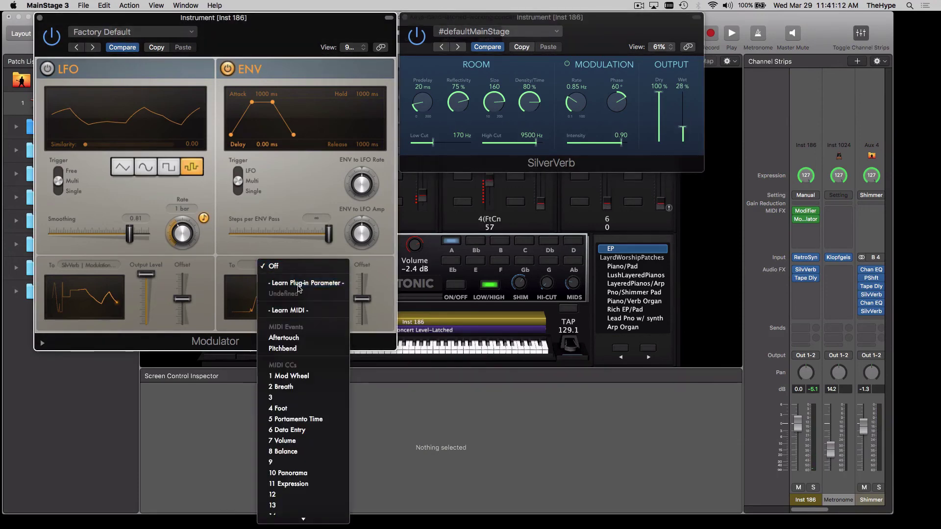
{"action": "left_click", "coordinate": [299, 284]}
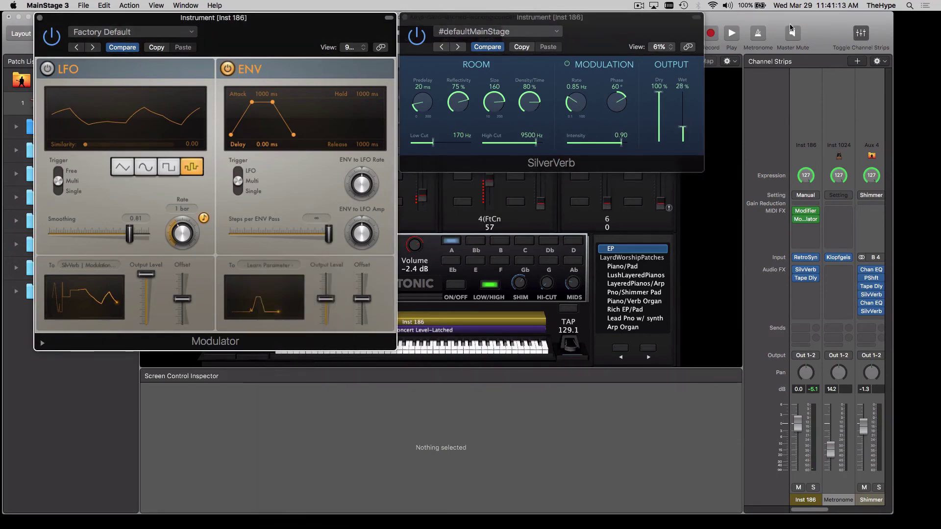
{"action": "left_click", "coordinate": [683, 128]}
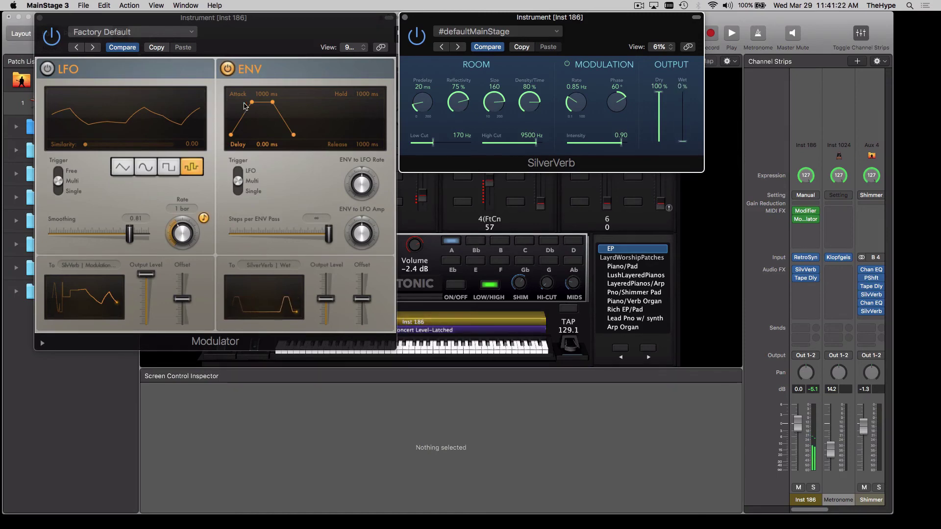
Drag the ENV points to Attack 0 ms and Hold 10000 ms, with Release stretched then trimmed to 630 ms.
{"action": "left_click_drag", "start_coordinate": [254, 106], "coordinate": [235, 104]}
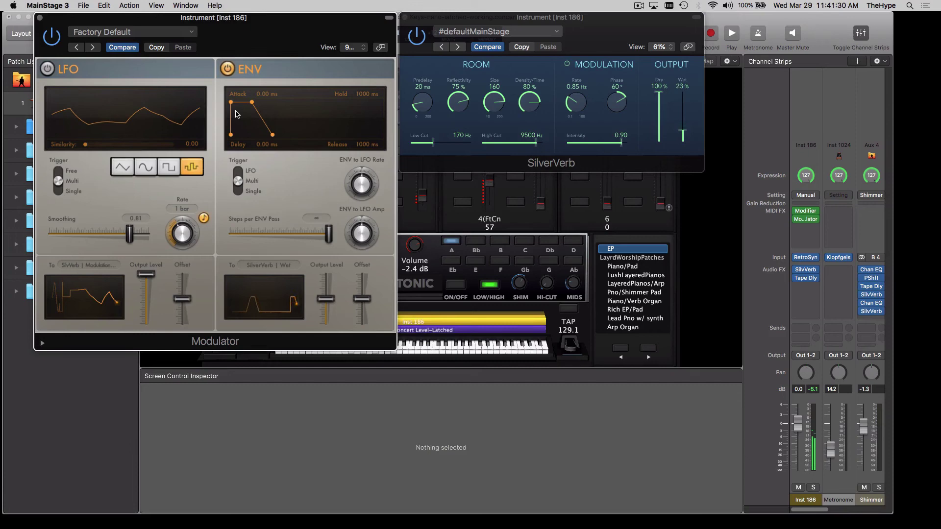
{"action": "left_click_drag", "start_coordinate": [251, 102], "coordinate": [322, 104]}
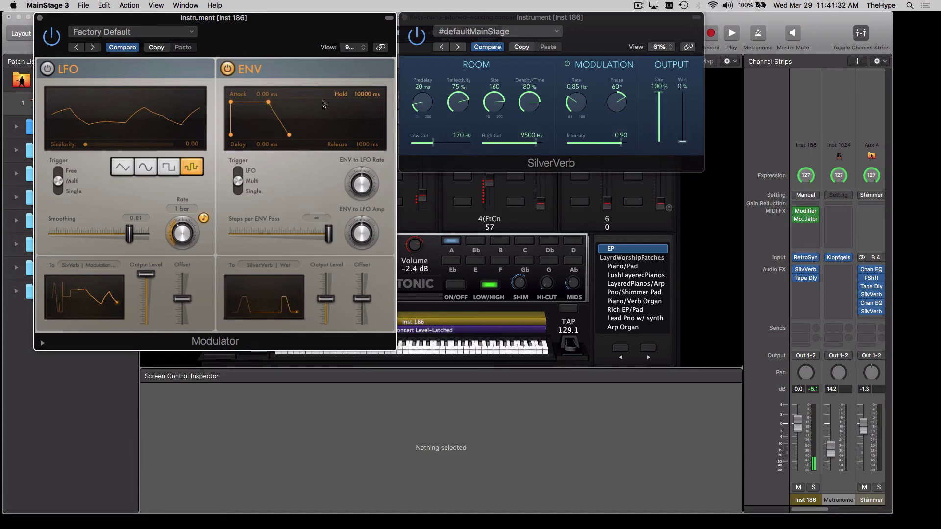
{"action": "left_click_drag", "start_coordinate": [289, 135], "coordinate": [350, 146]}
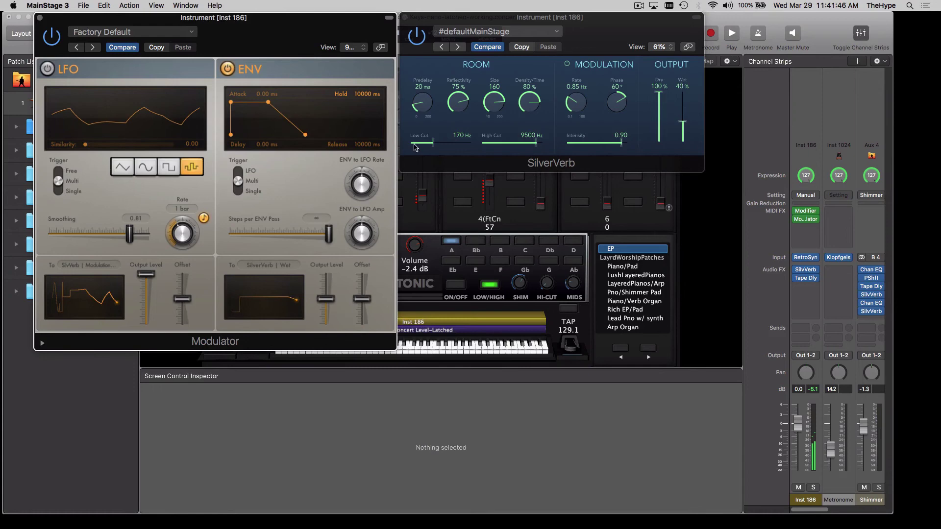
{"action": "left_click_drag", "start_coordinate": [305, 135], "coordinate": [287, 135]}
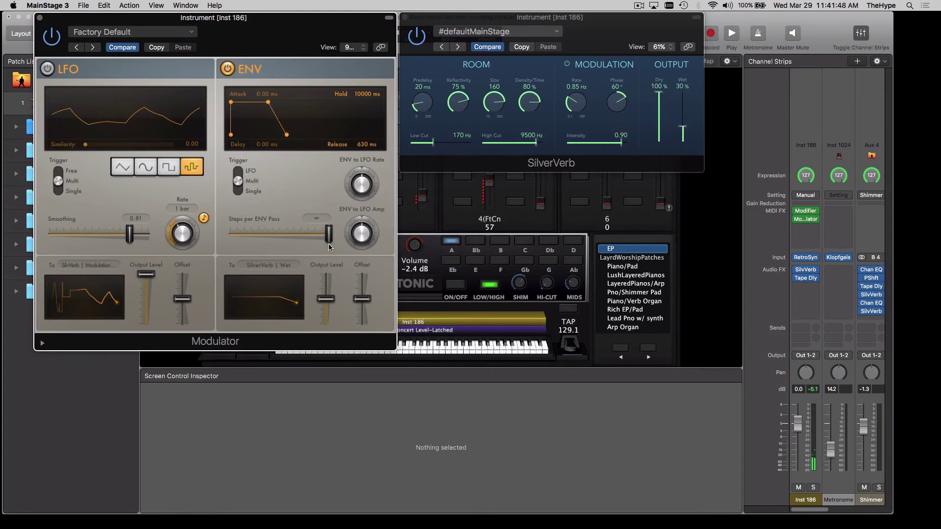
Adjust the ENV Output Level and raise Offset to about 48%, then cut Hold to 38.0 ms.
{"action": "left_click_drag", "start_coordinate": [327, 305], "coordinate": [323, 261]}
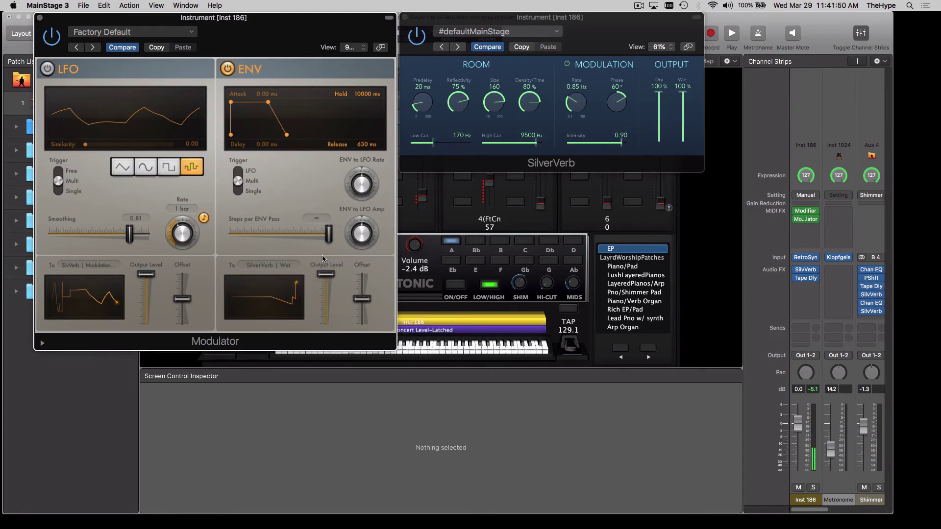
{"action": "left_click_drag", "start_coordinate": [323, 279], "coordinate": [316, 253]}
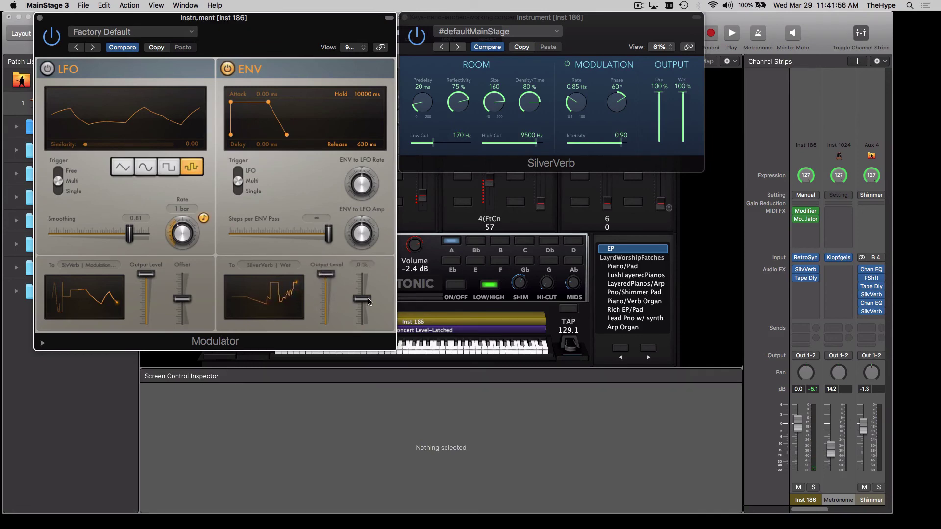
{"action": "left_click_drag", "start_coordinate": [361, 299], "coordinate": [362, 289]}
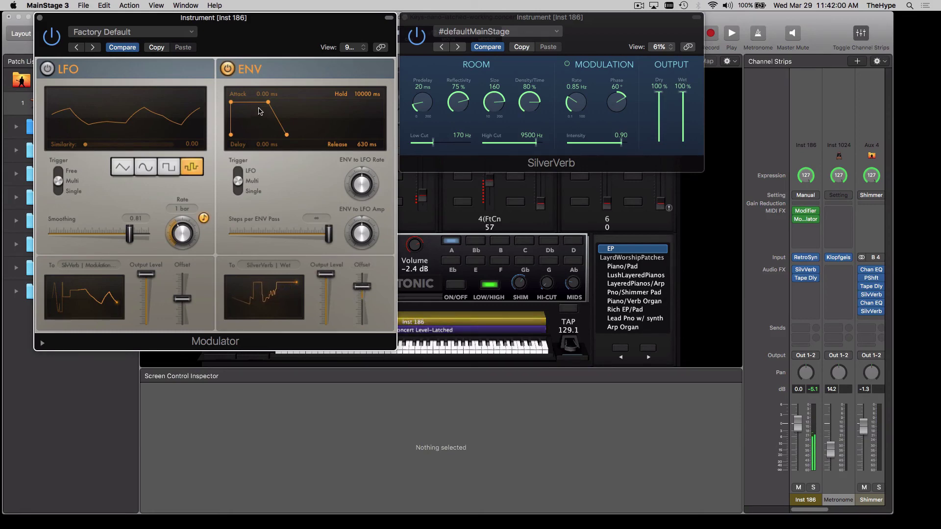
{"action": "left_click_drag", "start_coordinate": [268, 102], "coordinate": [239, 108]}
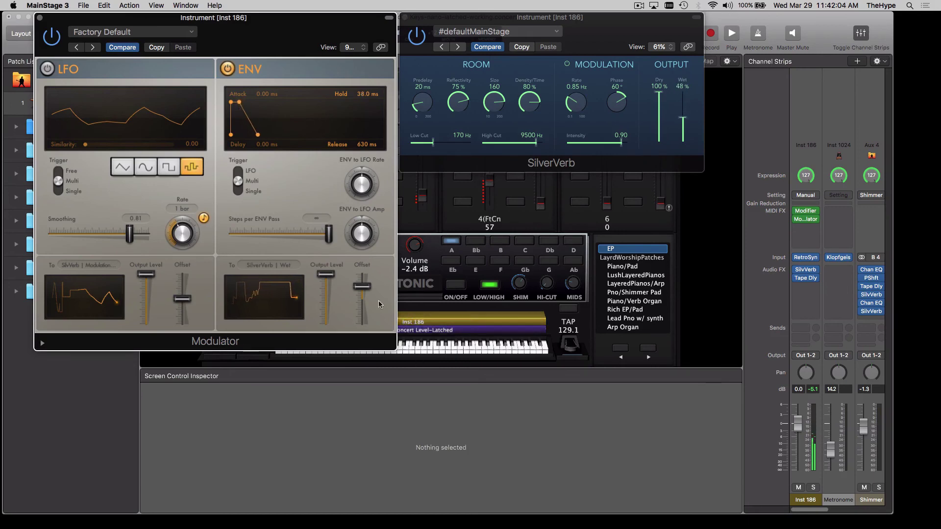
{"action": "mouse_move", "coordinate": [367, 290]}
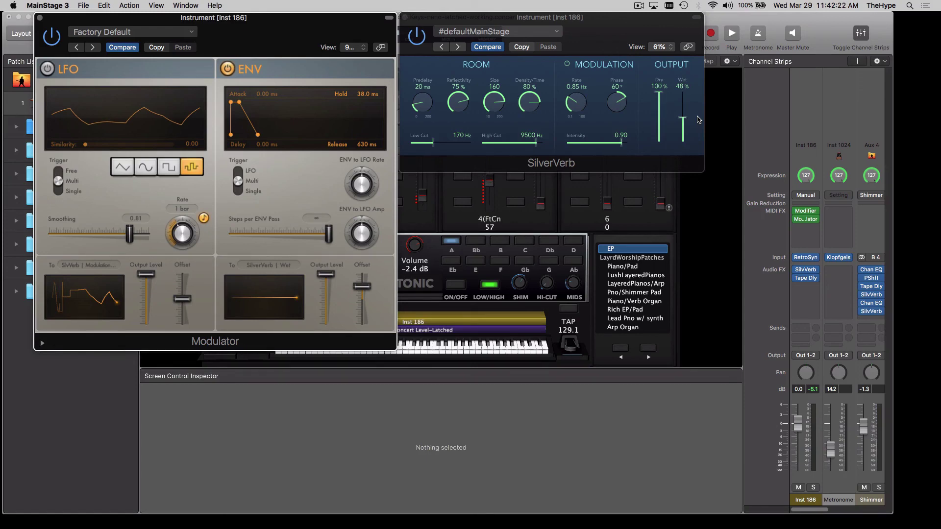
Check the Modifier's 64 Sustain to Tape Delay Freeze mapping, then close the Modifier, Modulator and SilverVerb windows.
{"action": "left_click", "coordinate": [809, 213]}
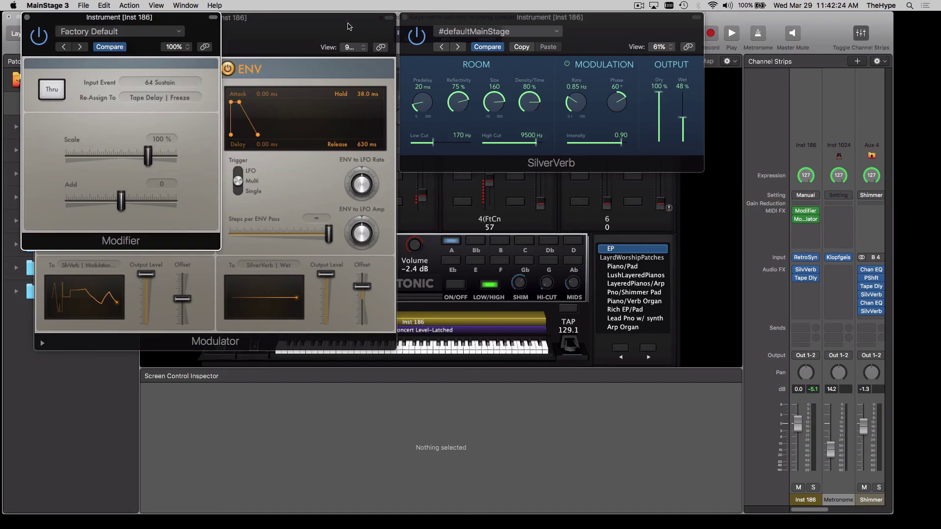
{"action": "left_click_drag", "start_coordinate": [206, 28], "coordinate": [273, 29]}
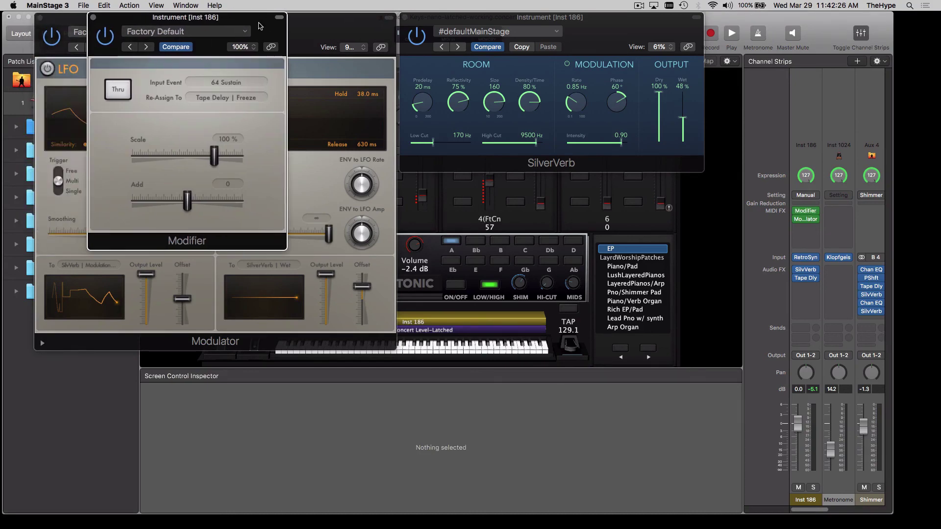
{"action": "left_click", "coordinate": [93, 19]}
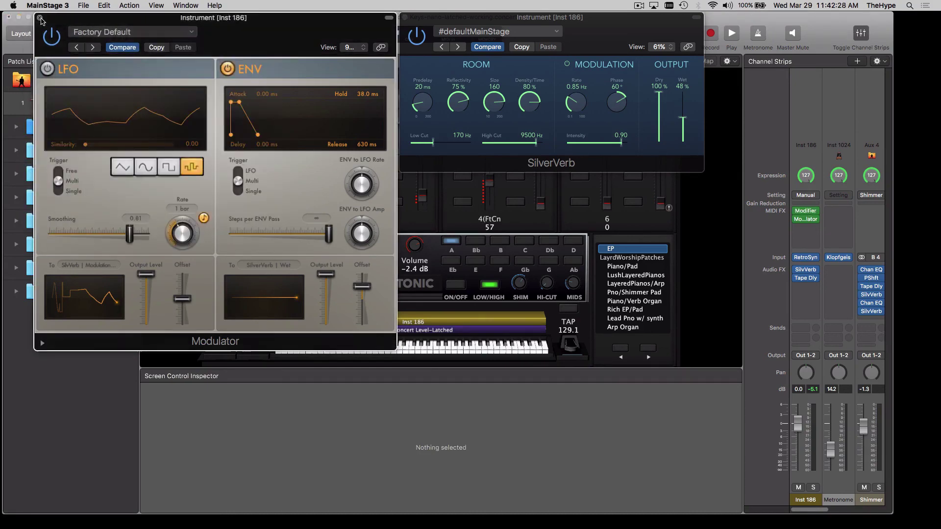
{"action": "left_click", "coordinate": [41, 18]}
{"action": "left_click", "coordinate": [405, 18]}
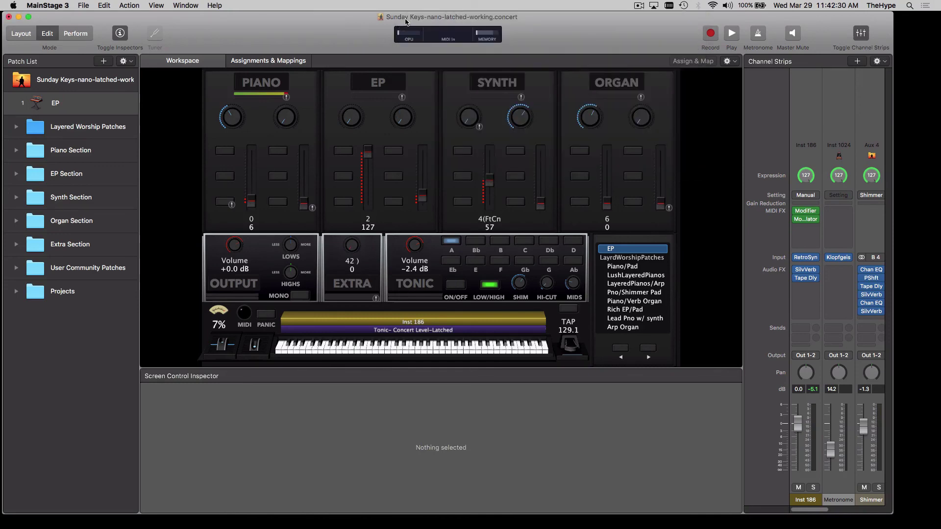